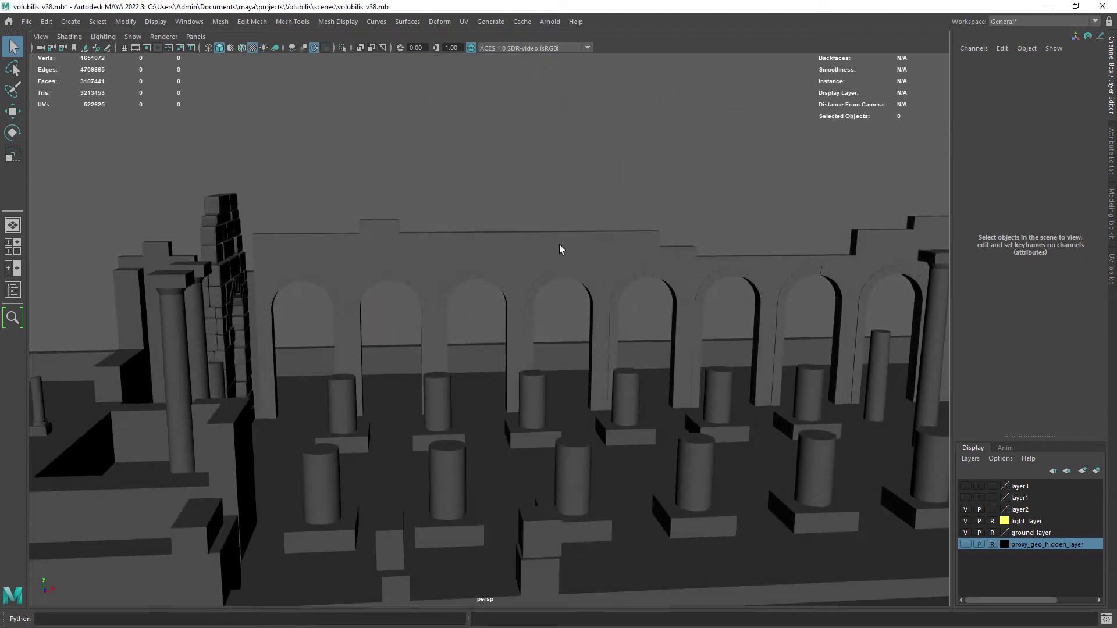
- Open the Outliner and dock it beside the viewport
alt+right_drag(560, 247, 490, 298)
mouse_move(490, 302)
alt+mouse_down()
mouse_move(491, 282)
mouse_move(449, 287)
mouse_move(497, 285)
alt+mouse_up()
key(shift+o)
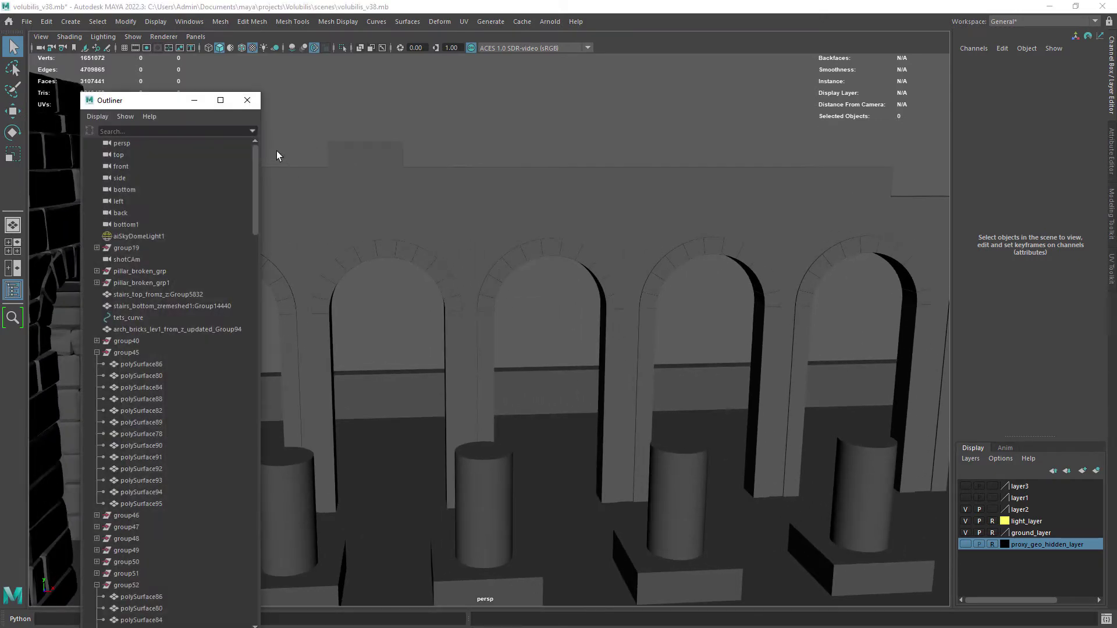
drag(163, 107, 26, 76)
scroll(481, 227, down, 3)
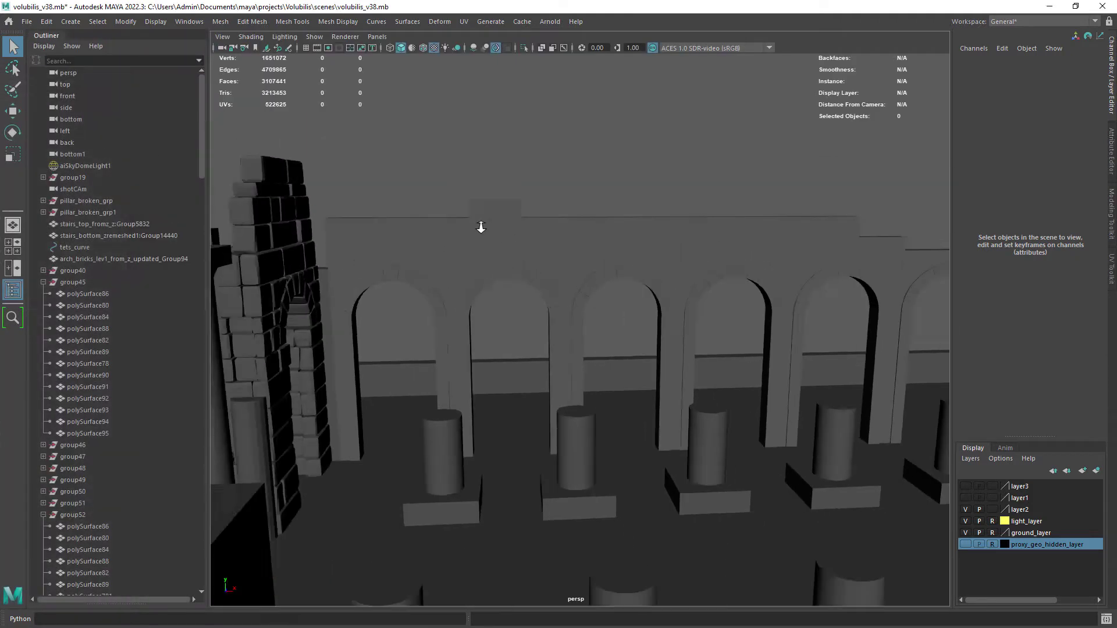
- Select the keystone brick polySurface78 in group45 and frame its arch up close
alt+drag(482, 227, 477, 240)
scroll(505, 257, up, 3)
click(582, 268)
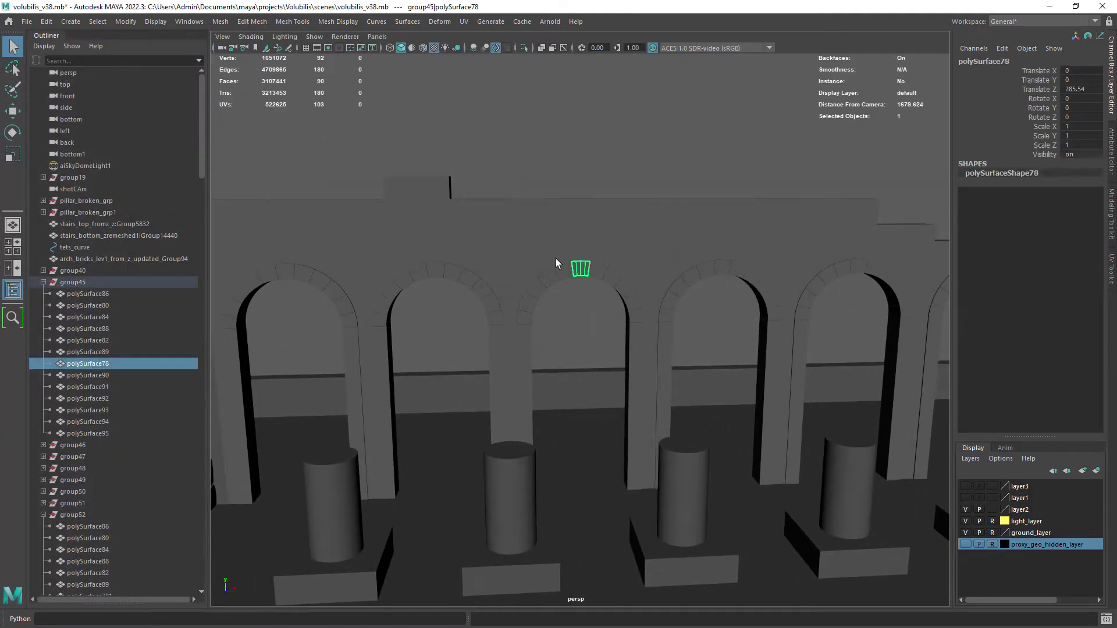
alt+middle_drag(556, 258, 481, 262)
scroll(499, 250, down, 2)
scroll(500, 280, up, 2)
alt+drag(501, 281, 460, 263)
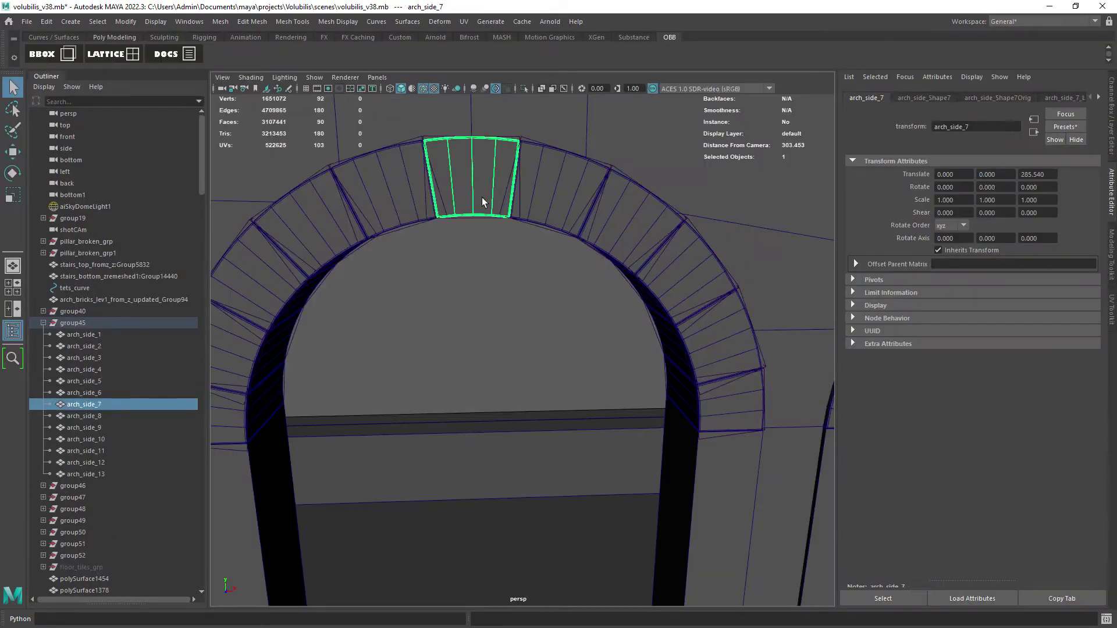
- Widen the keystone at the top of the arch by scaling its lattice points
click(375, 155)
drag(375, 156, 559, 273)
key(r)
alt+drag(520, 225, 424, 280)
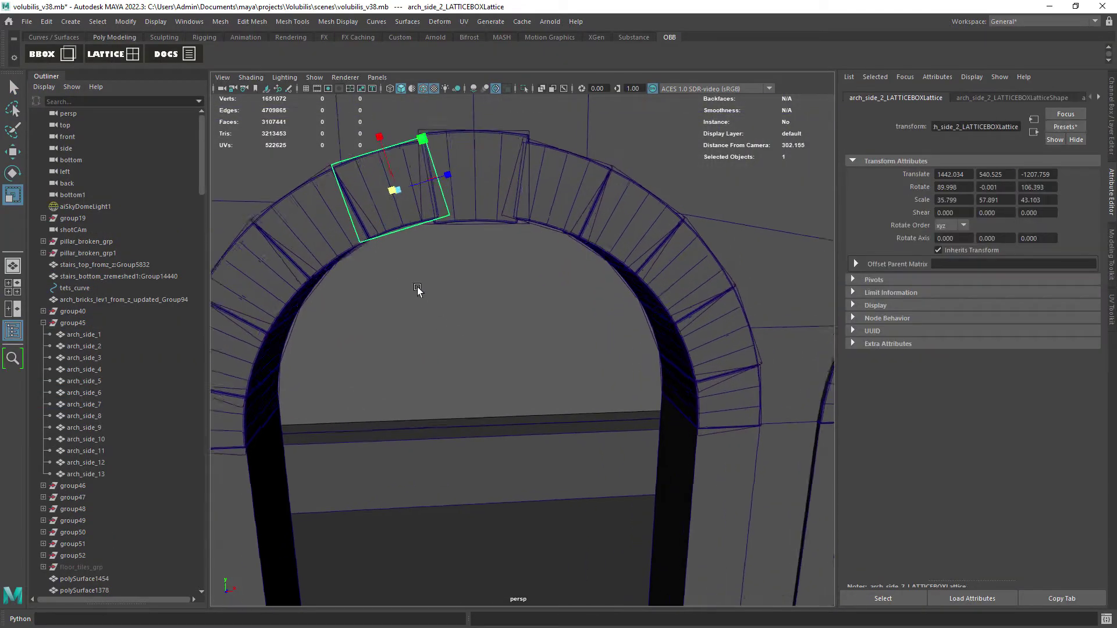
mouse_move(417, 288)
alt+mouse_down()
mouse_move(455, 189)
mouse_move(424, 225)
mouse_move(414, 278)
alt+mouse_up()
drag(407, 205, 401, 213)
key(ctrl+z)
- Reshape brick arch_side_2 by moving its lattice points on the side next to the keystone
alt+drag(419, 272, 437, 210)
right_drag(447, 180, 447, 145)
drag(405, 138, 485, 256)
key(w)
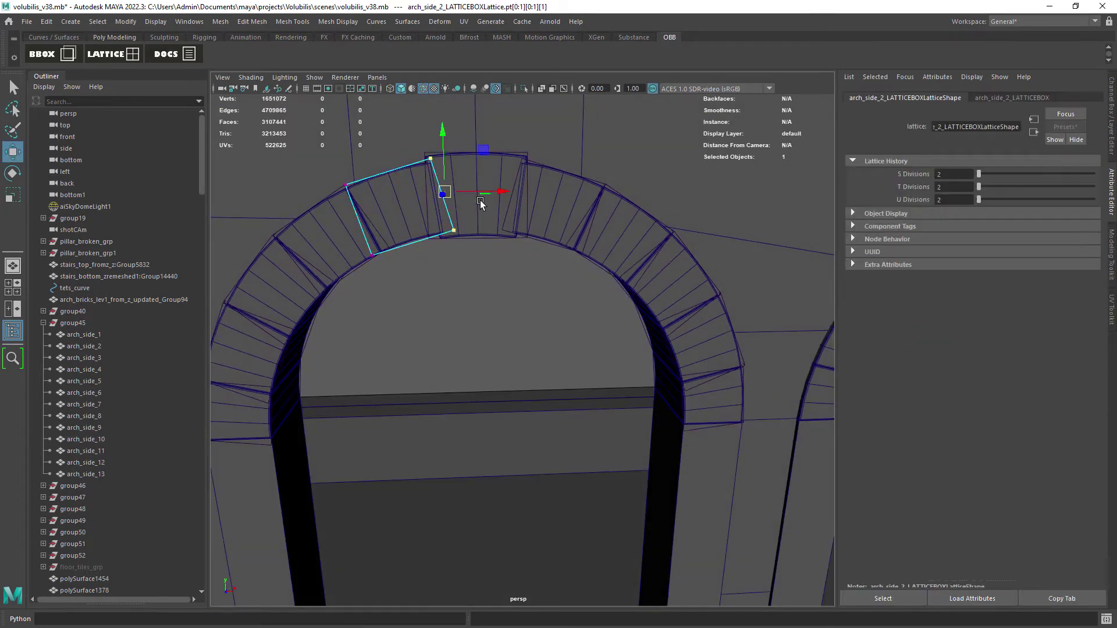
drag(481, 202, 482, 289)
drag(503, 179, 494, 178)
alt+drag(451, 224, 457, 201)
drag(285, 155, 407, 335)
alt+drag(420, 184, 424, 201)
- Reshape brick arch_side_5 by moving the lattice points at both of its ends
click(359, 268)
alt+drag(359, 268, 369, 247)
right_drag(368, 247, 367, 214)
drag(261, 214, 341, 304)
drag(354, 225, 345, 231)
drag(341, 155, 417, 251)
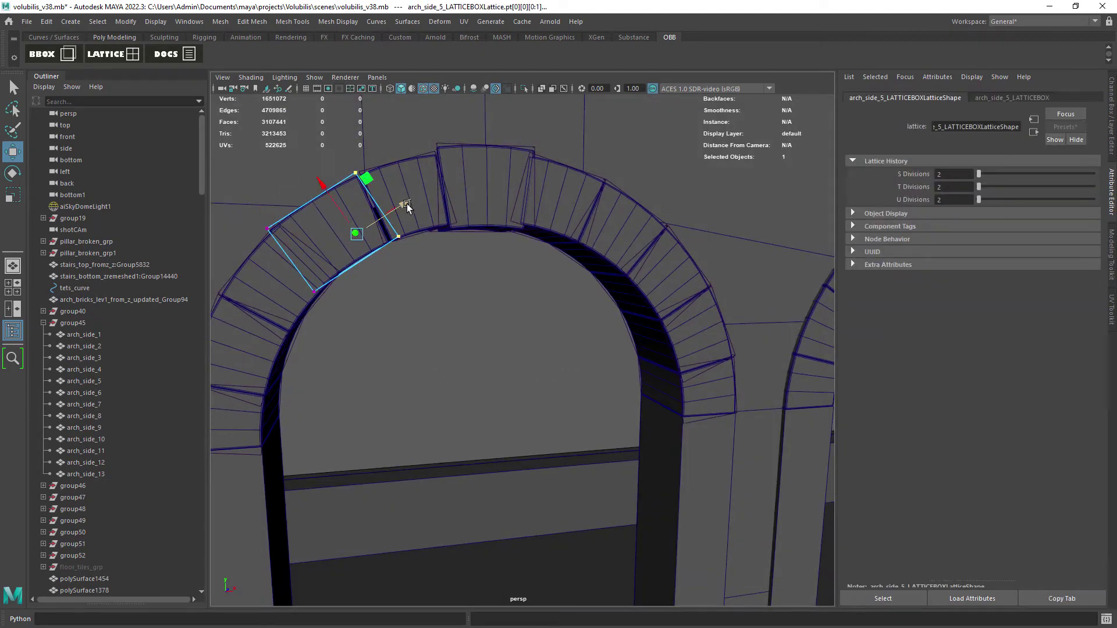
drag(407, 204, 410, 201)
- Reshape brick arch_side_3 farther down the arch by moving its lattice points
scroll(402, 210, up, 4)
alt+middle_drag(373, 221, 379, 291)
scroll(460, 305, down, 6)
scroll(459, 306, up, 5)
click(349, 279)
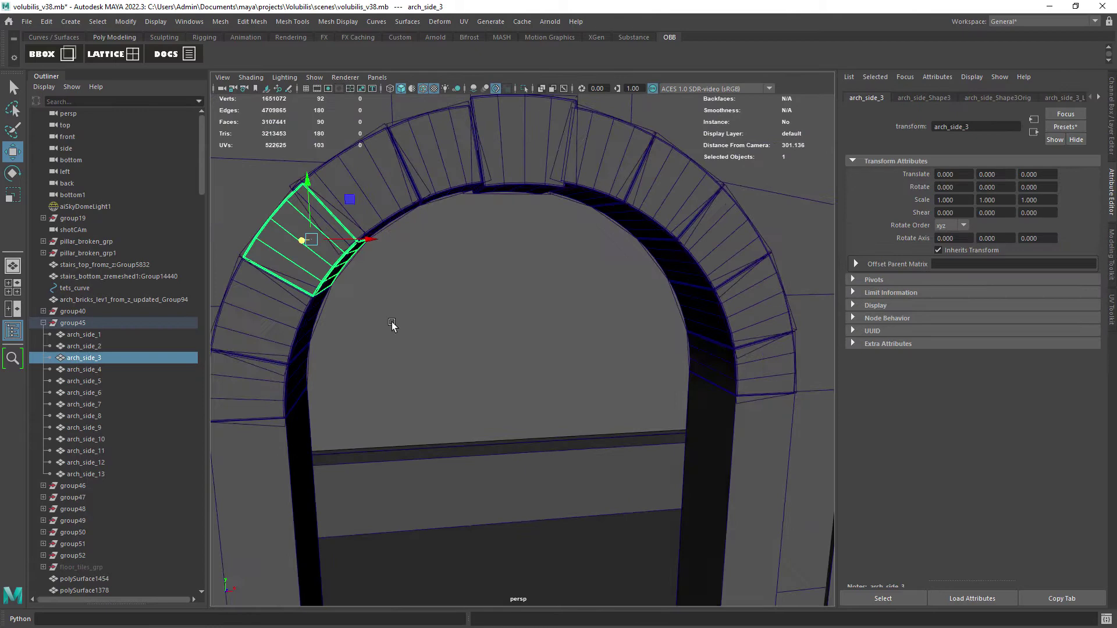
alt+drag(392, 324, 426, 314)
click(314, 308)
scroll(346, 280, down, 3)
right_drag(349, 262, 348, 224)
drag(308, 180, 457, 278)
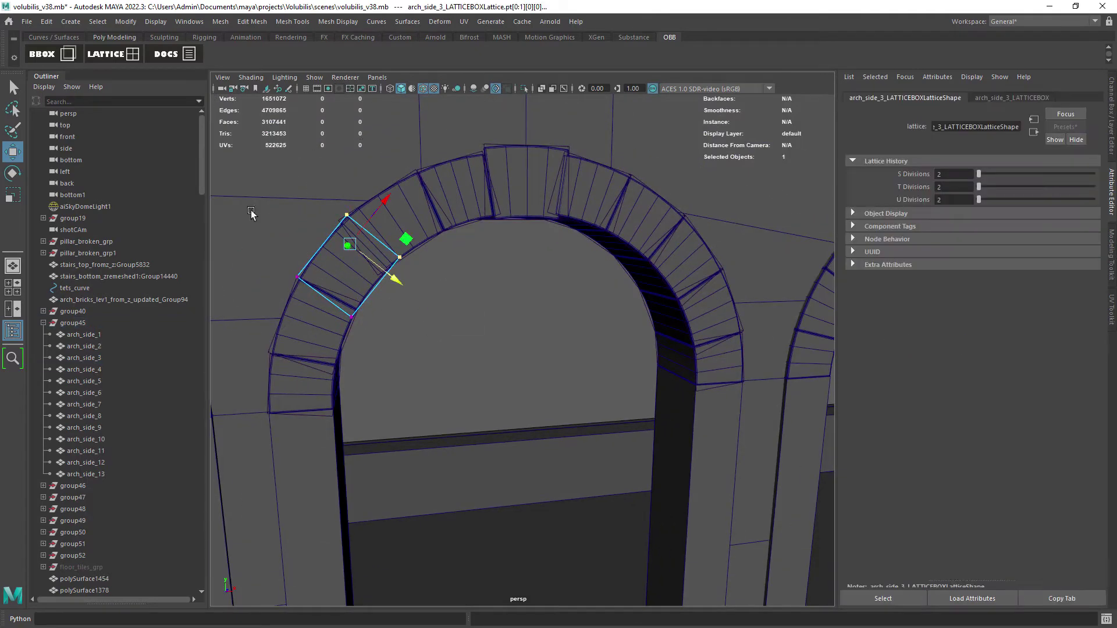
drag(251, 210, 428, 342)
key(r)
key(w)
drag(382, 224, 383, 225)
- Select bricks arch_side_1 through arch_side_13 in group45
scroll(407, 244, down, 6)
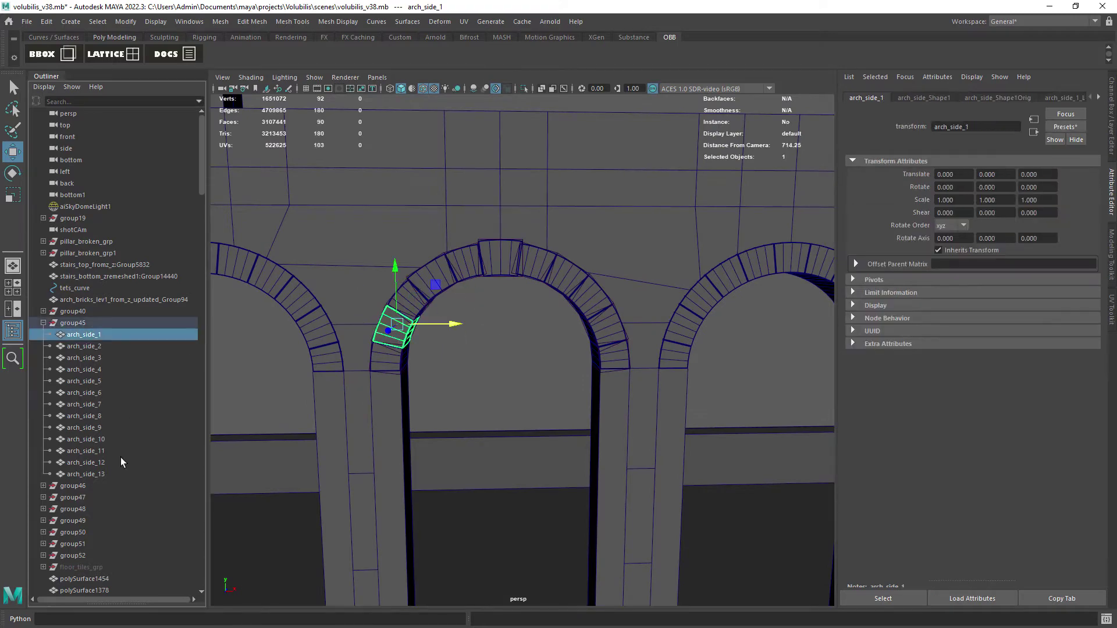
drag(85, 335, 85, 474)
click(47, 21)
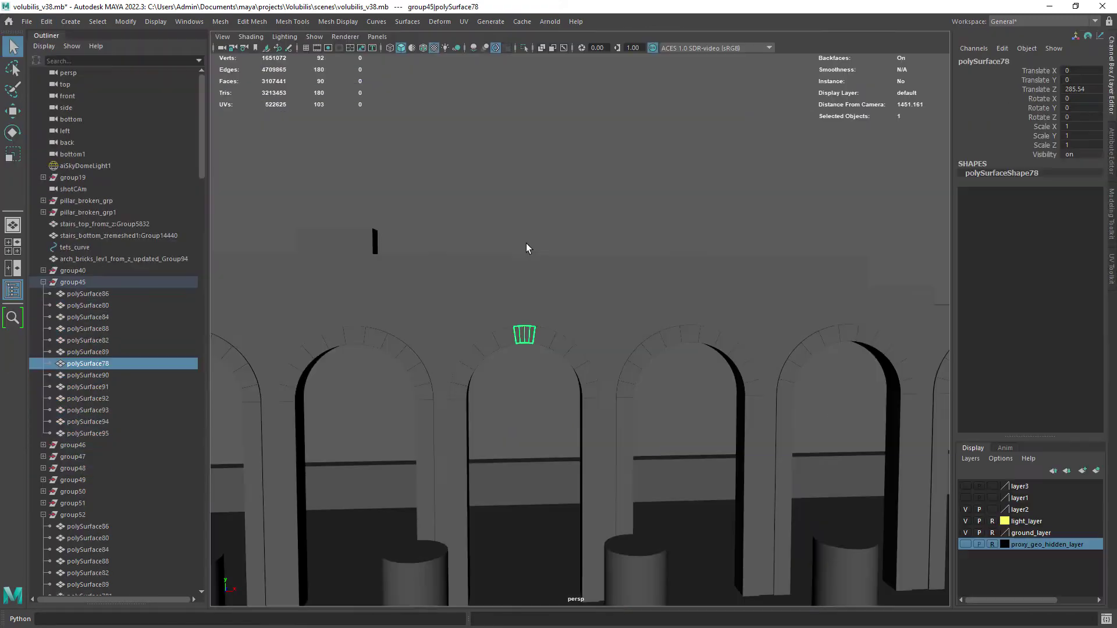
- Show the OBB shelf tools and try to wrap the selected keystone polySurface78 in an OBB lattice
key(space)
drag(755, 232, 709, 231)
scroll(672, 251, down, 2)
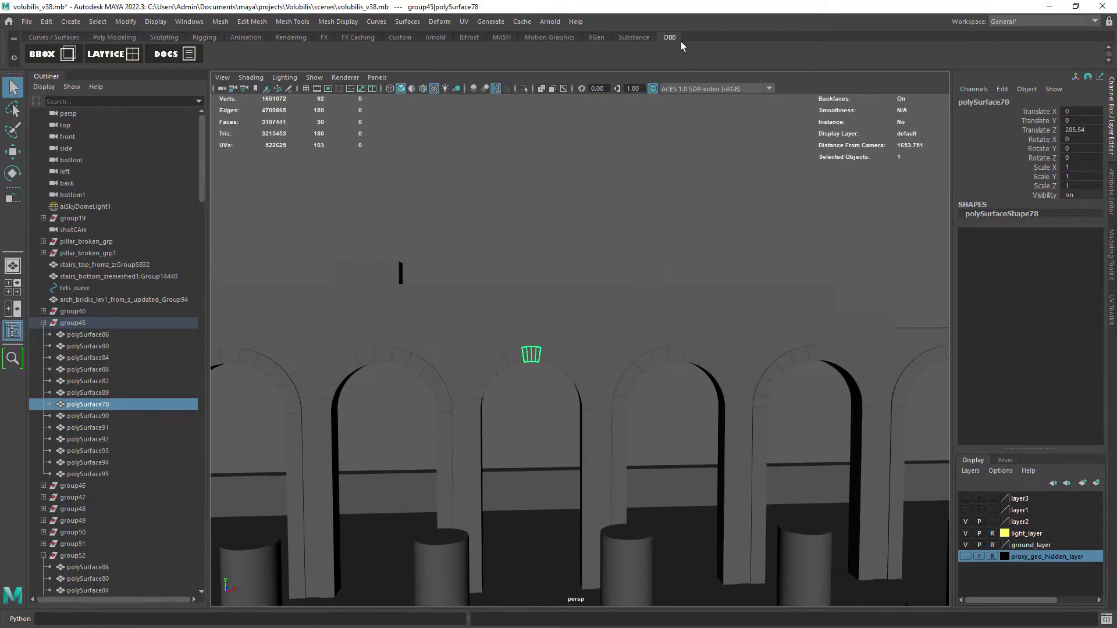
click(114, 55)
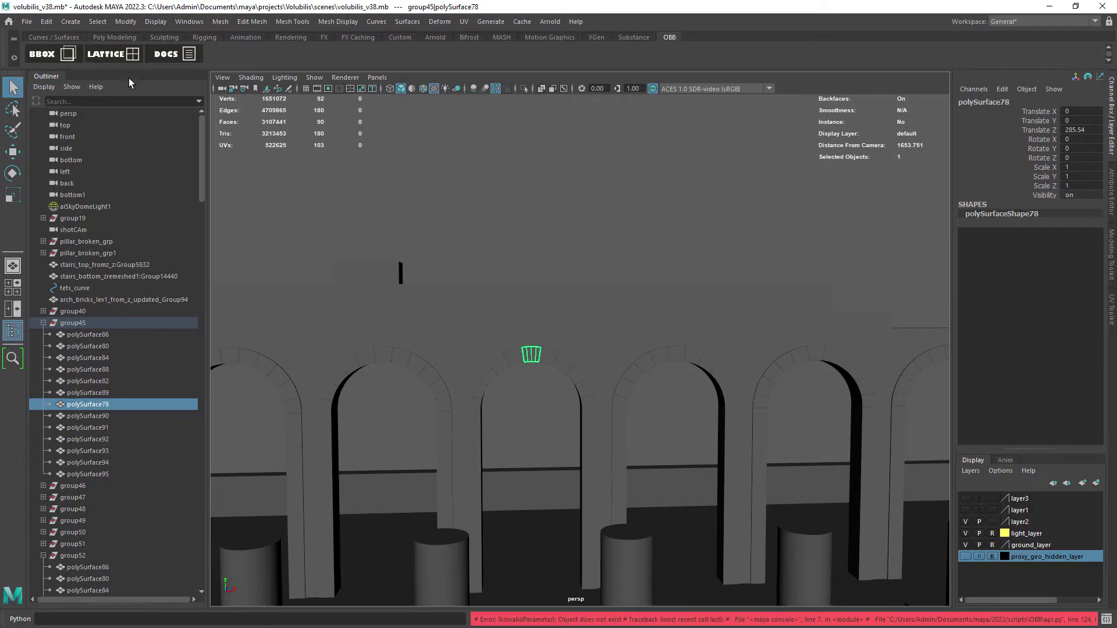
- Examine the lattice script's error report in the Script Editor, and close the editor
click(1106, 619)
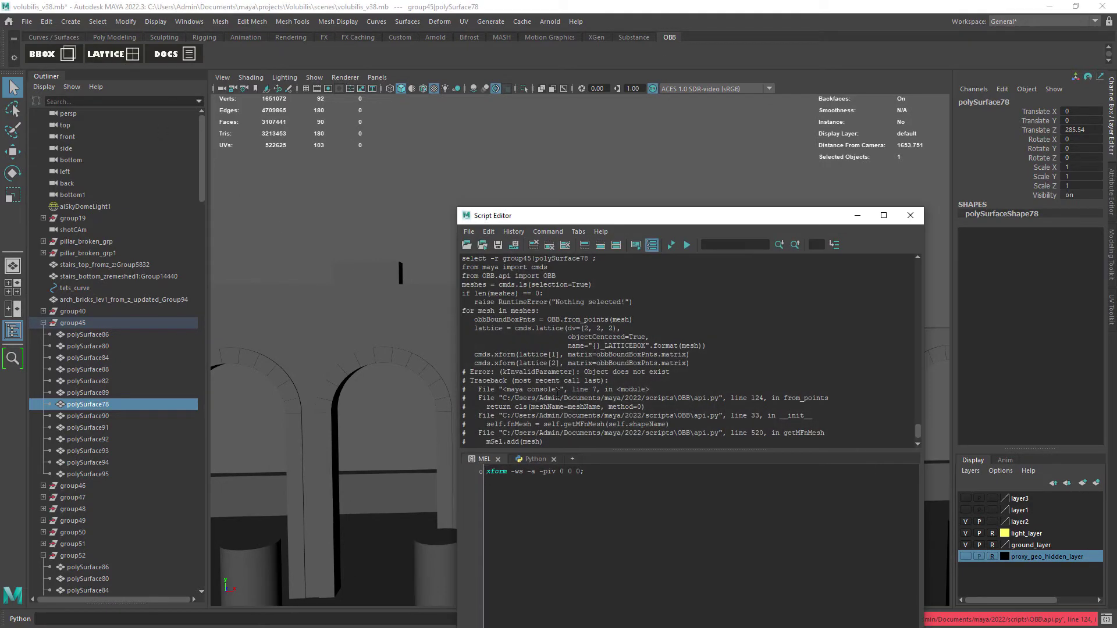
drag(584, 372, 670, 372)
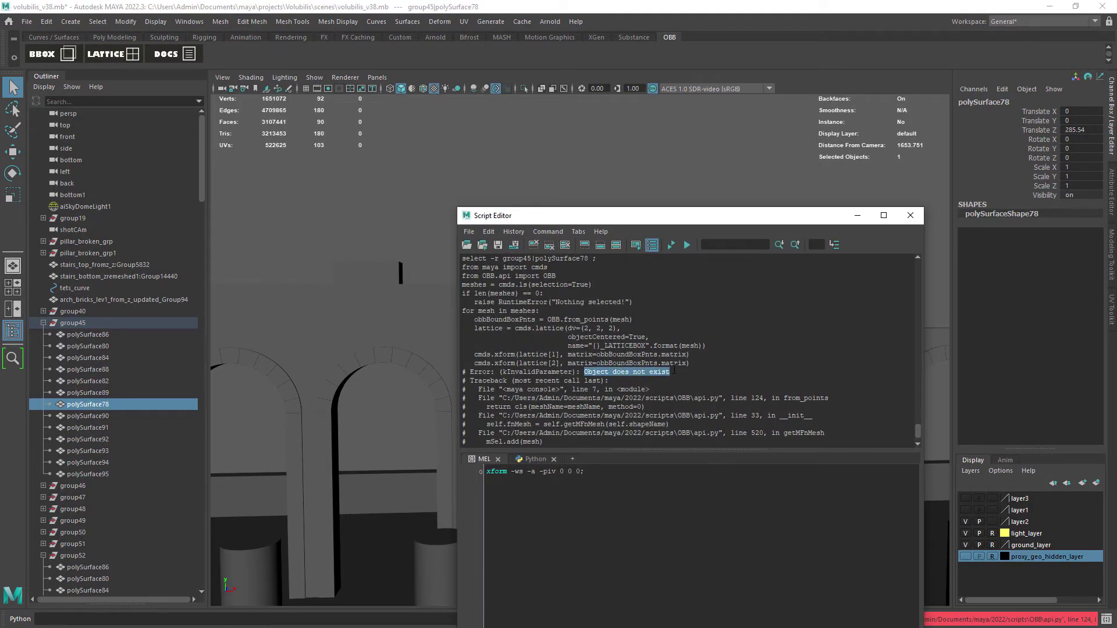
double_click(787, 433)
drag(669, 373, 474, 372)
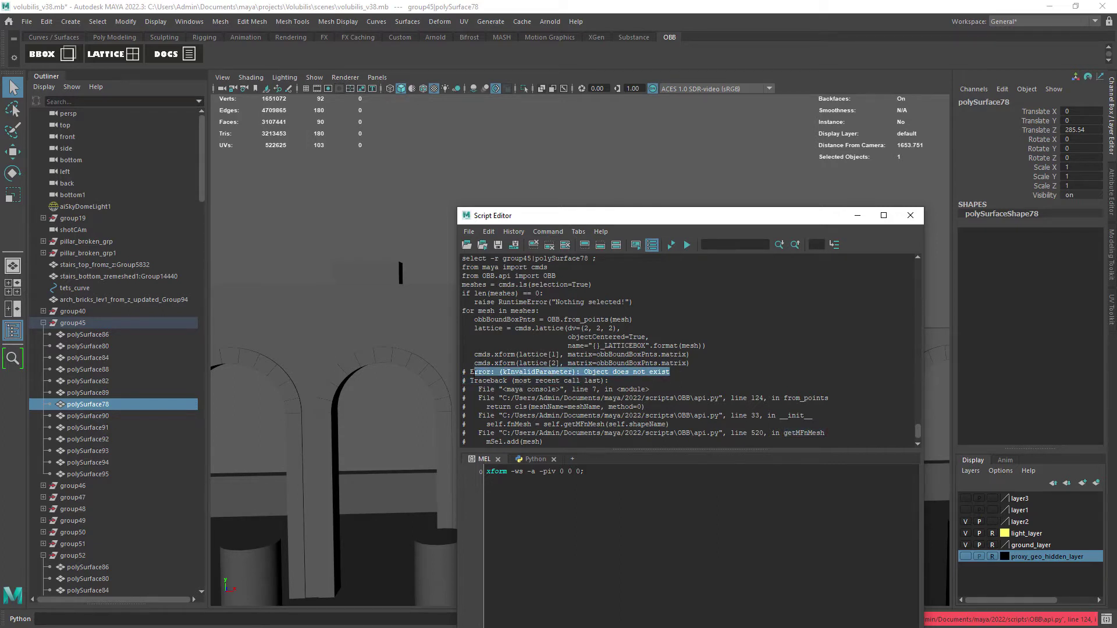
click(911, 216)
- Compare the brick names inside group45 with those inside group46 in the Outliner
scroll(477, 356, up, 1)
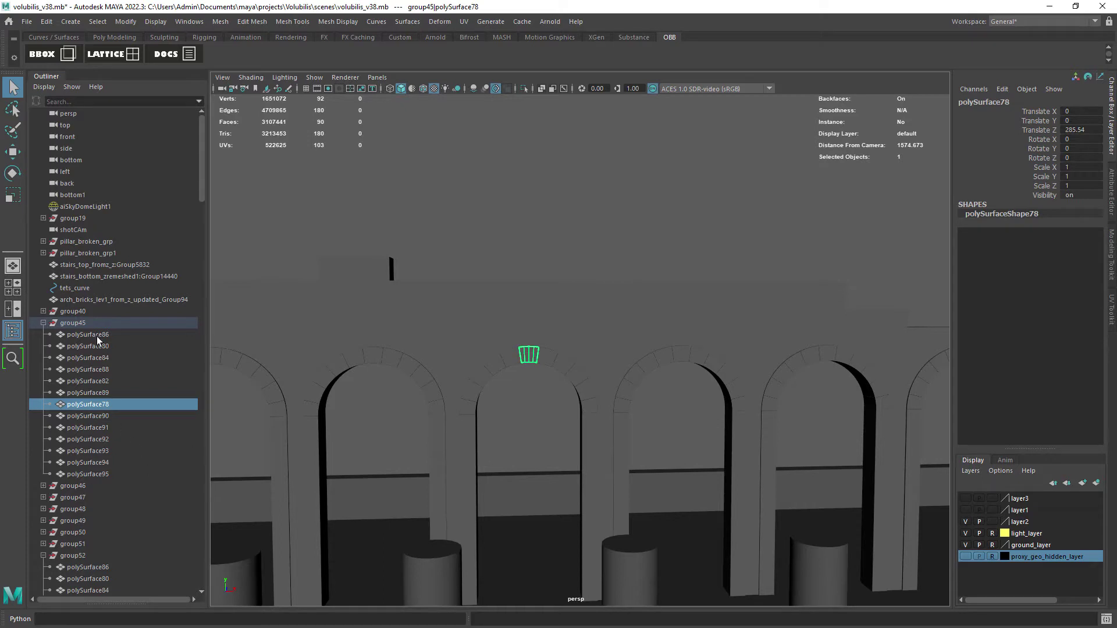
click(81, 323)
click(88, 498)
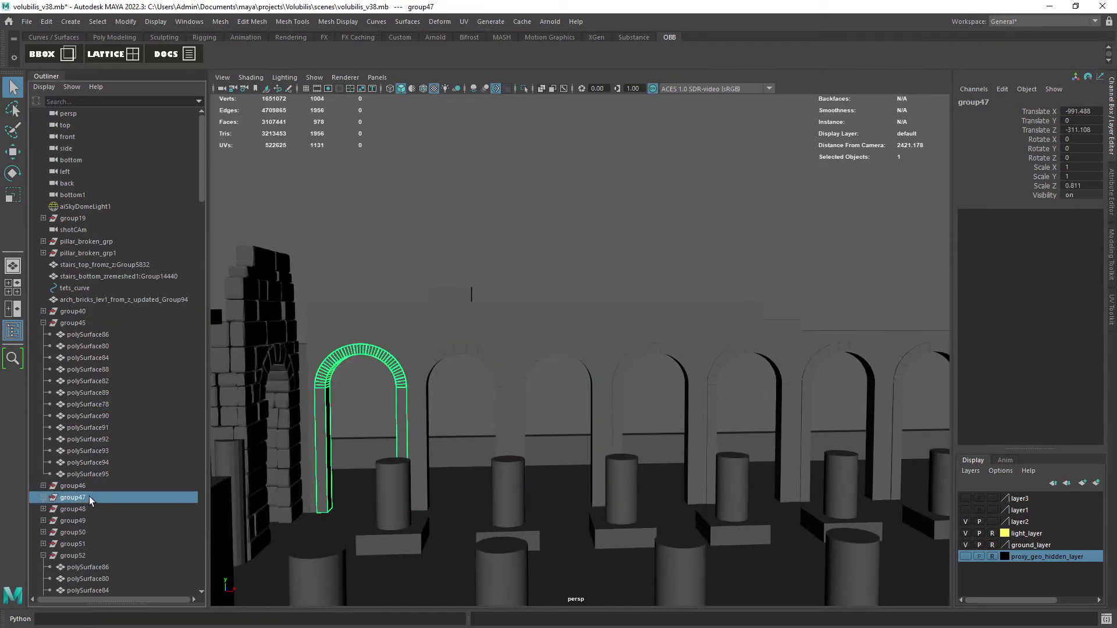
click(64, 486)
click(43, 487)
click(100, 335)
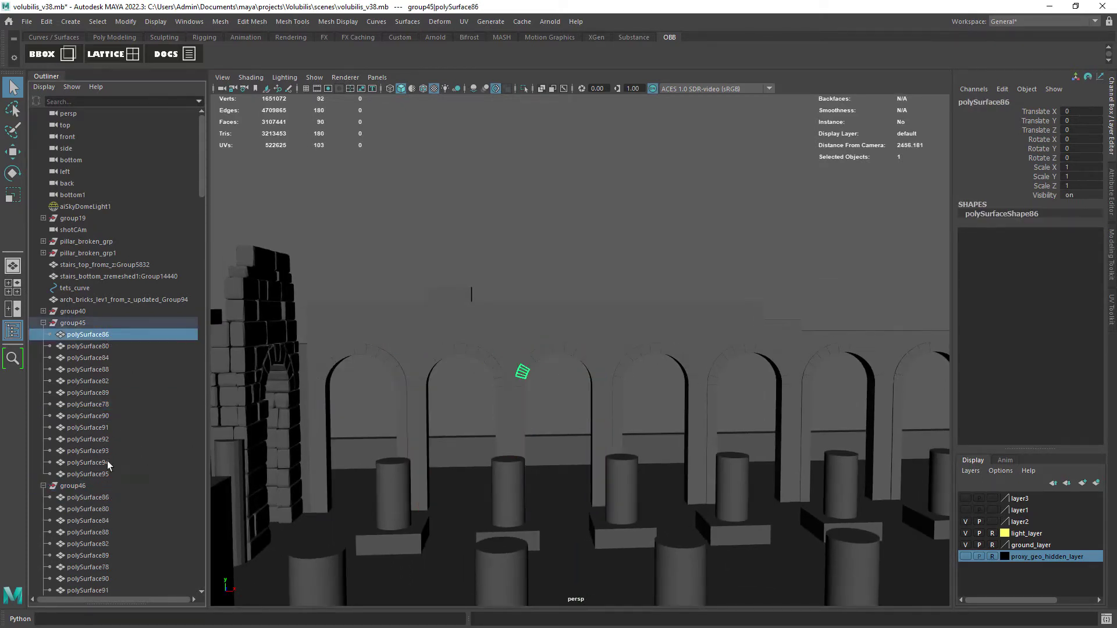
click(103, 498)
click(121, 335)
drag(204, 189, 204, 205)
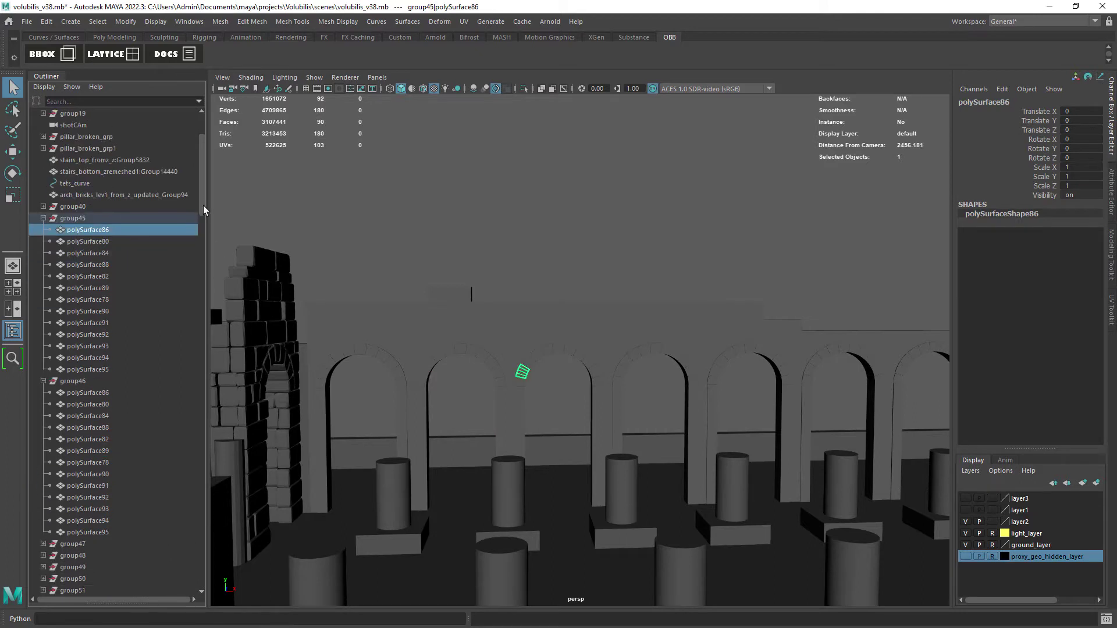
click(116, 299)
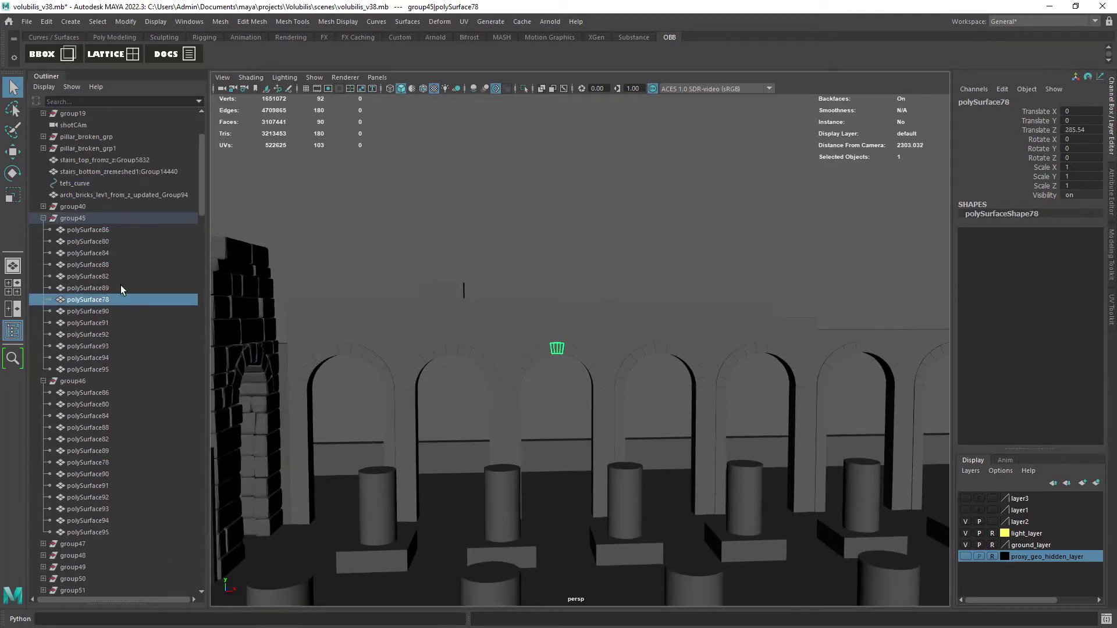
double_click(120, 232)
- Frame the group45 keystone with wireframe on shaded turned on, and rename it polySurface781
click(122, 300)
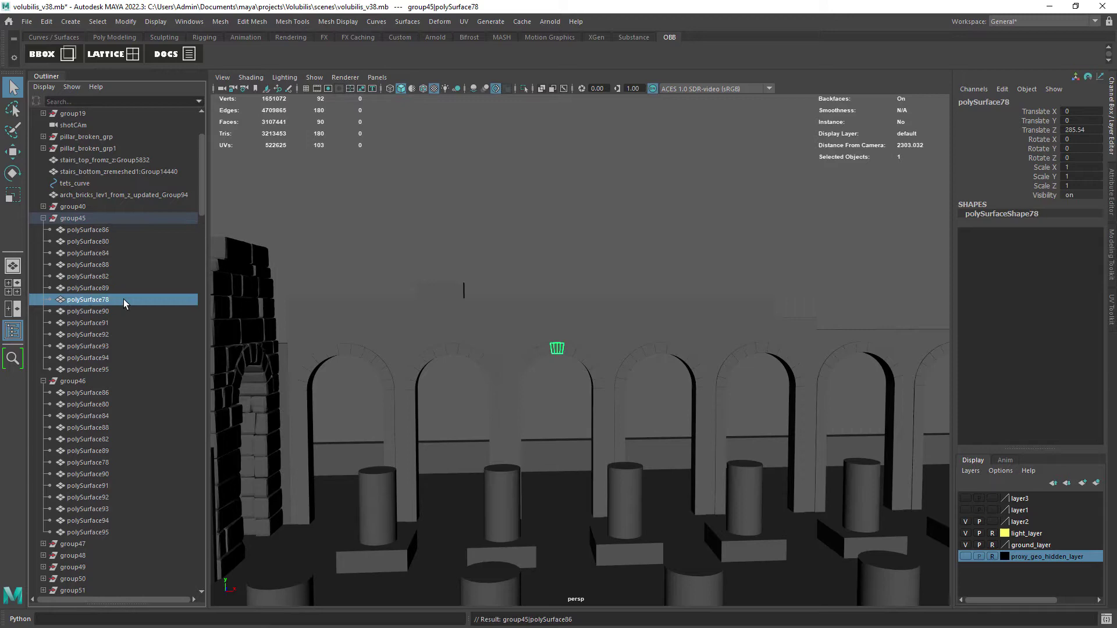
key(f)
click(423, 89)
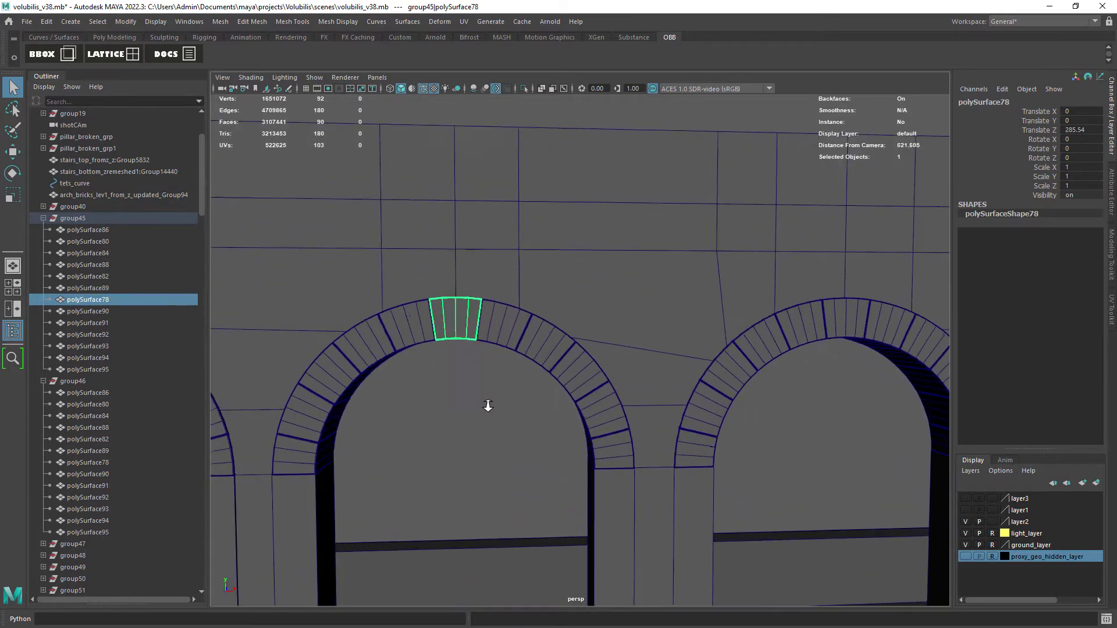
double_click(89, 300)
text(1)
key(Return)
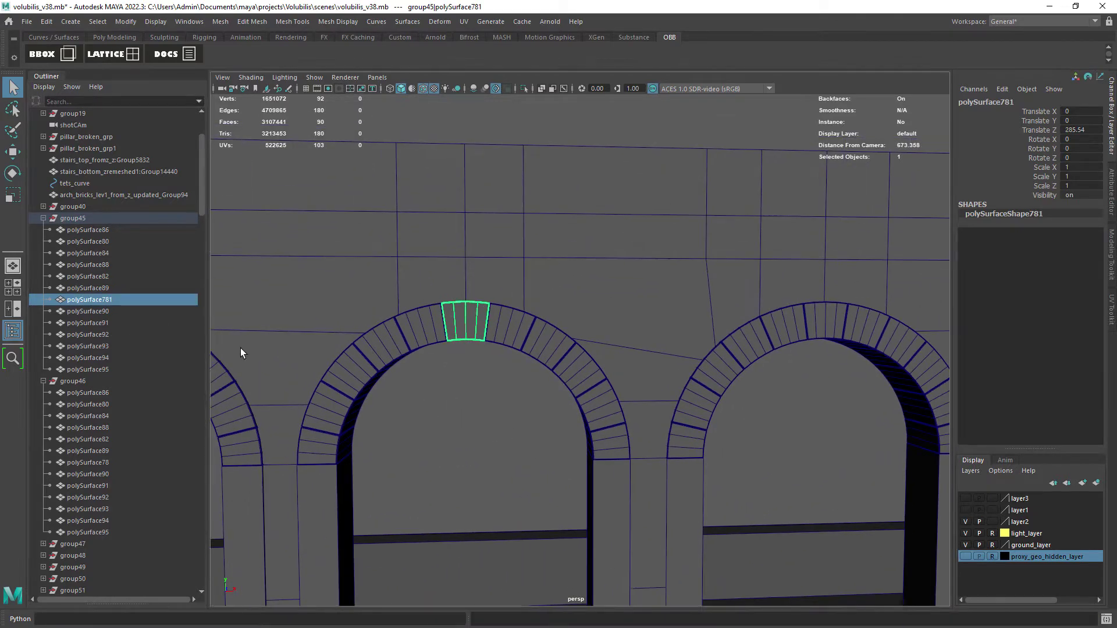
- Search the Outliner for polySurface781, check which groups contain that name, and clear the search
double_click(88, 300)
key(ctrl+c)
click(89, 312)
click(71, 102)
key(ctrl+v)
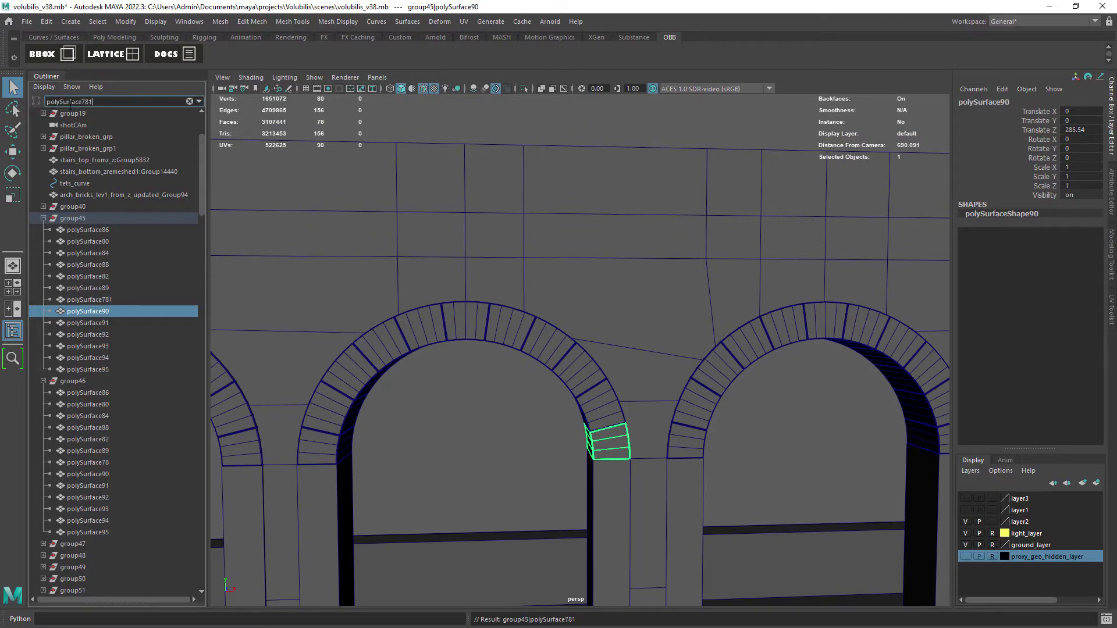
key(Return)
click(73, 137)
click(73, 113)
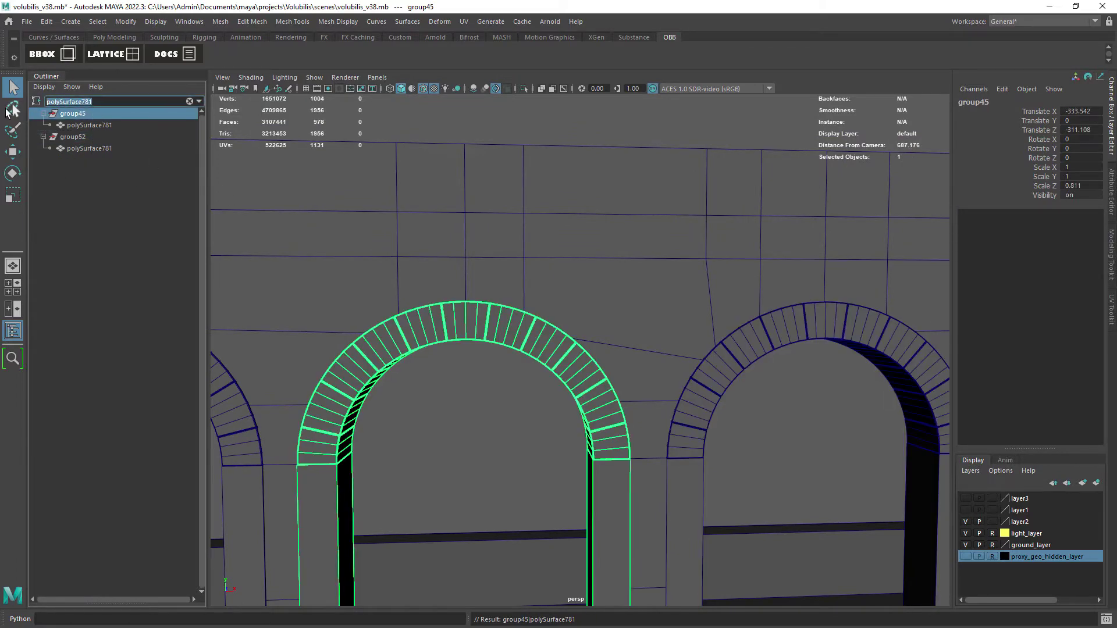
click(190, 101)
- Rename the group45 keystone brick to the unique name polySurface7811
click(121, 405)
alt+right_drag(498, 364, 384, 319)
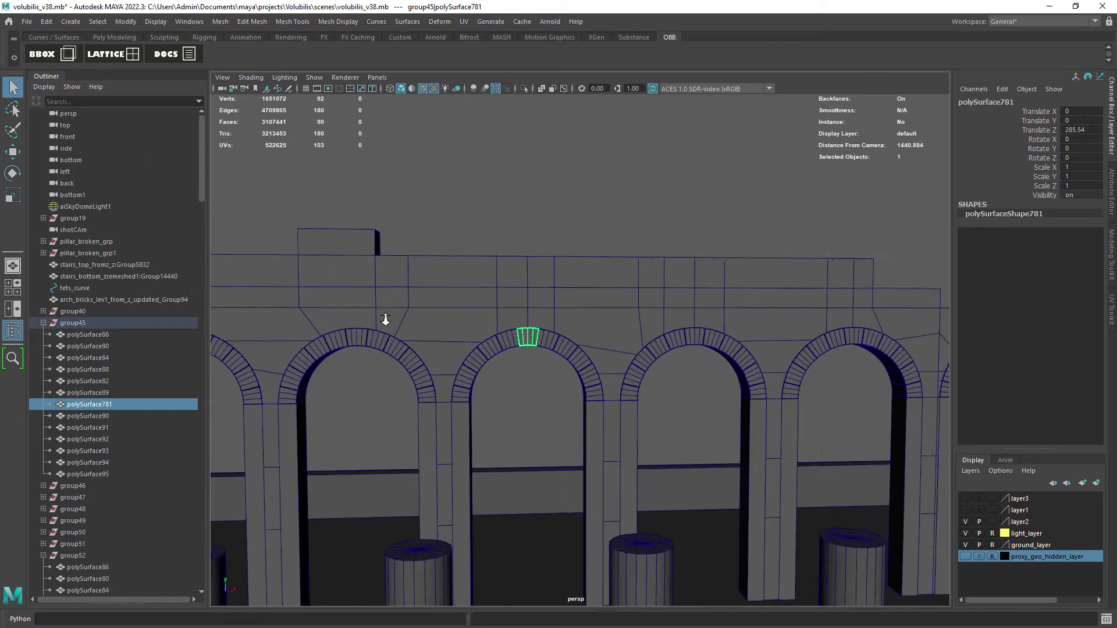
double_click(126, 407)
text(1)
key(Return)
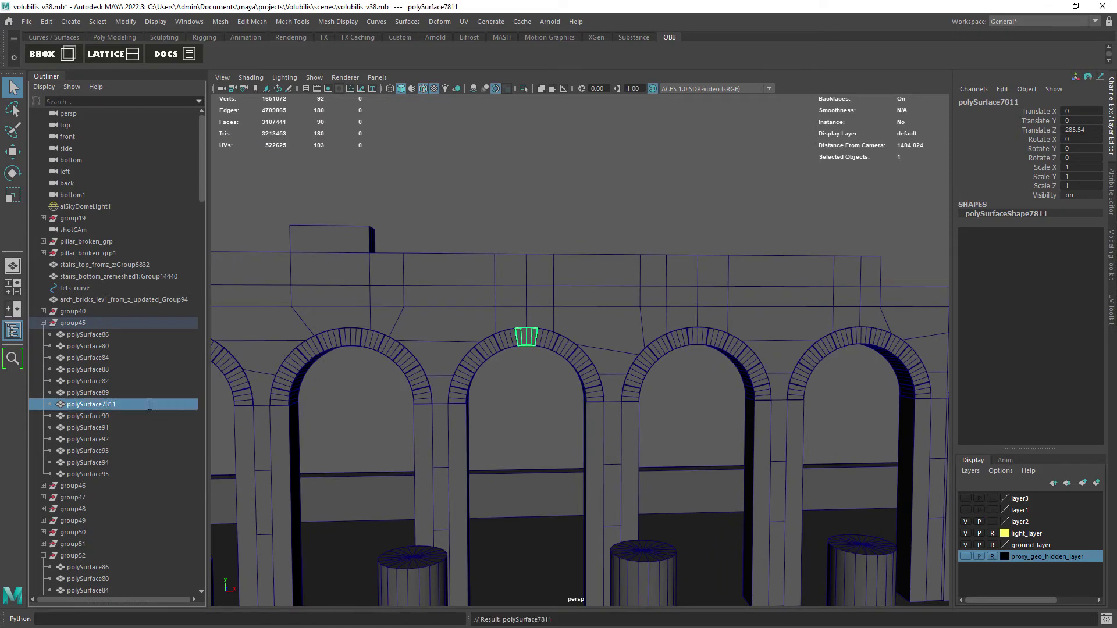
- Wrap the keystone polySurface7811 in an OBB lattice, inspect its fit up close, and undo it
click(113, 57)
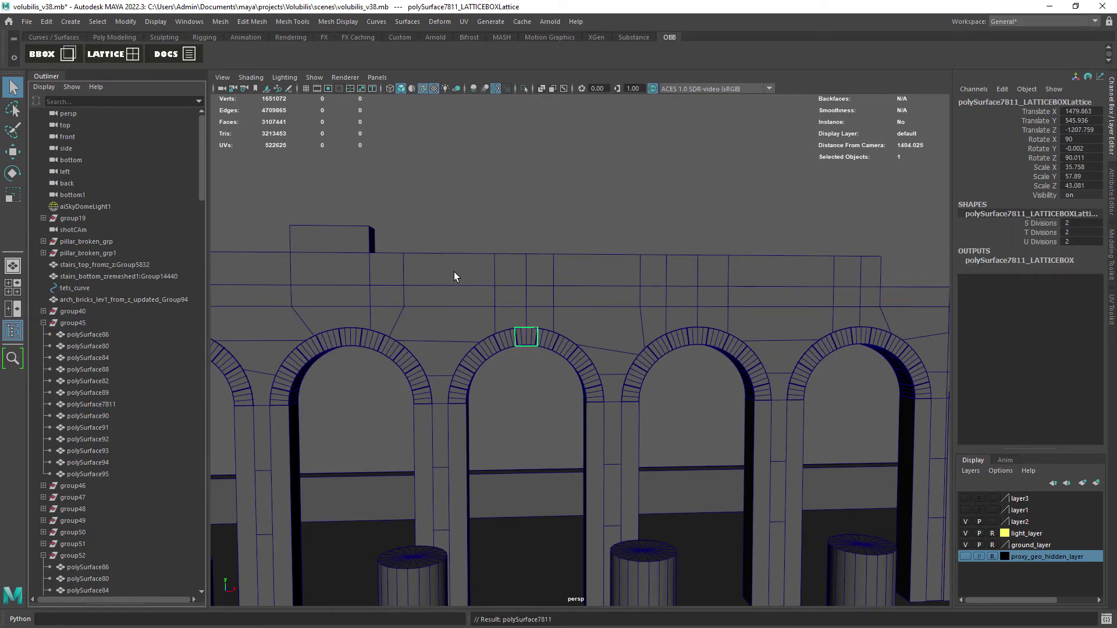
alt+right_drag(454, 271, 524, 348)
mouse_move(525, 348)
alt+mouse_down()
mouse_move(479, 354)
mouse_move(505, 350)
alt+mouse_up()
alt+right_drag(504, 351, 509, 321)
alt+middle_drag(509, 321, 547, 398)
alt+drag(547, 398, 503, 379)
key(f)
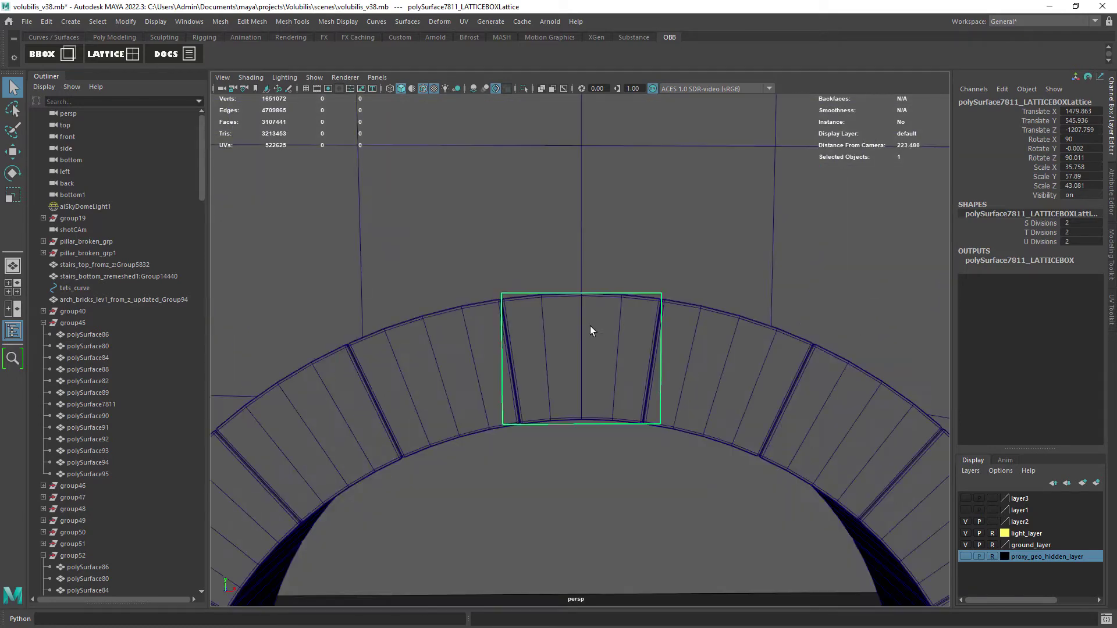
alt+right_drag(590, 326, 527, 333)
key(ctrl+z)
- Apply the standard Lattice deformer to brick polySurface93 to check its orientation, and undo it
click(553, 312)
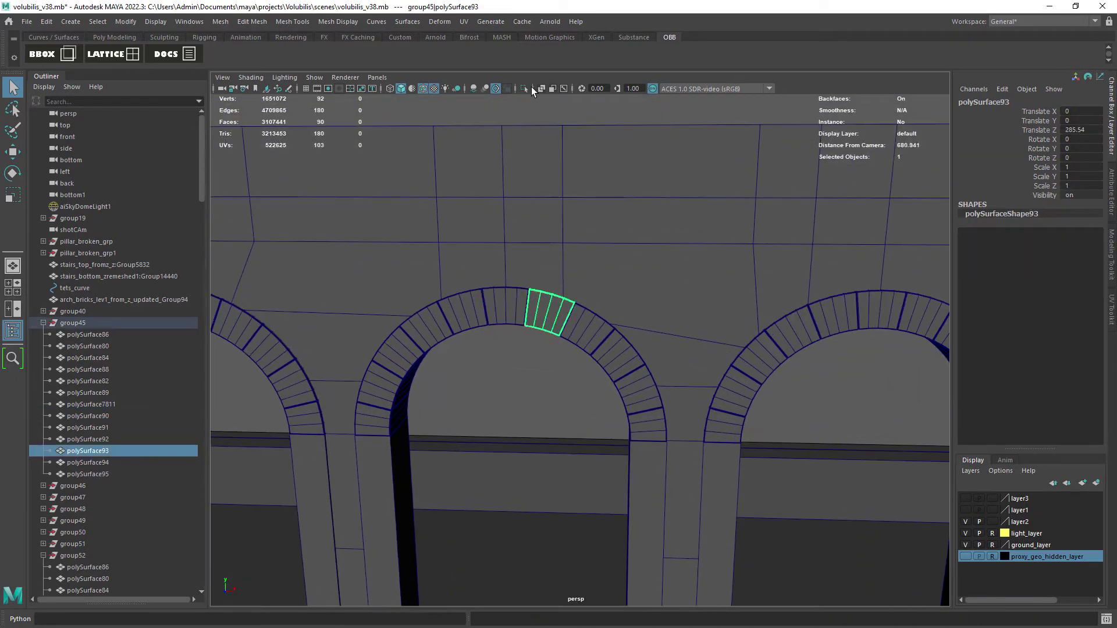
click(440, 21)
click(472, 120)
alt+drag(482, 209, 484, 239)
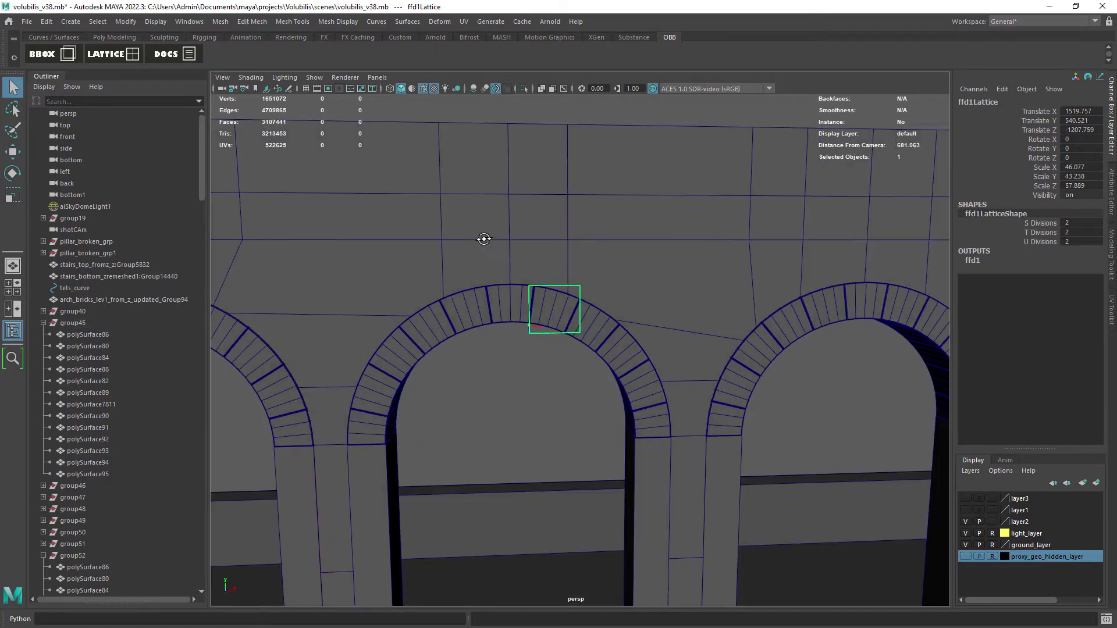
key(ctrl+z)
- Apply the standard Lattice deformer to brick polySurface80 on the keystone's other side, and undo it
click(475, 307)
click(470, 22)
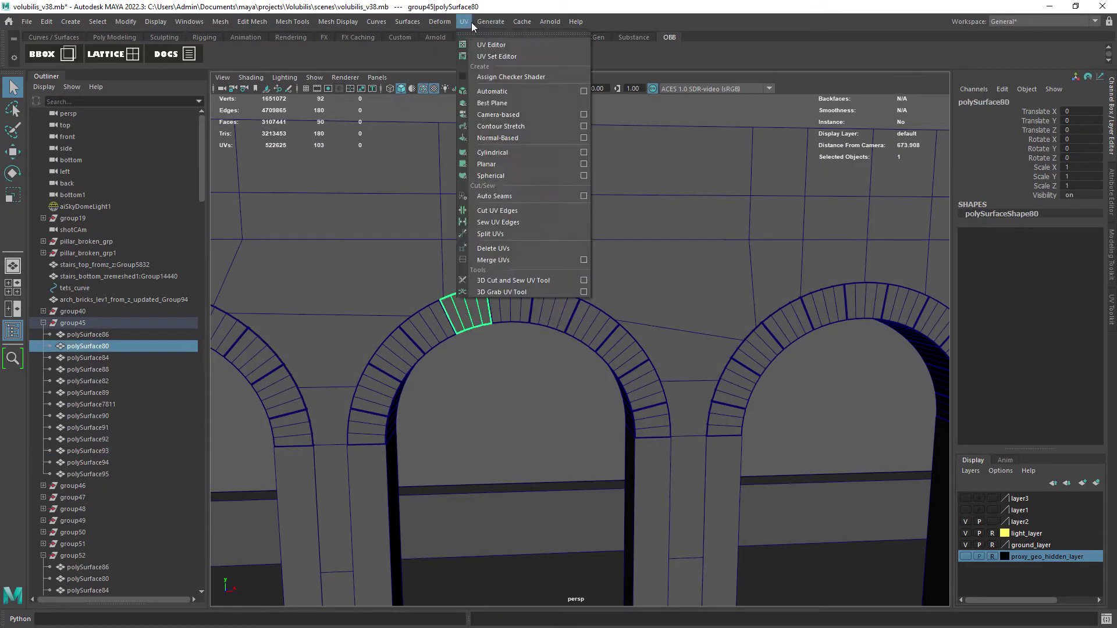
mouse_move(443, 23)
click(463, 112)
alt+right_drag(470, 269, 491, 282)
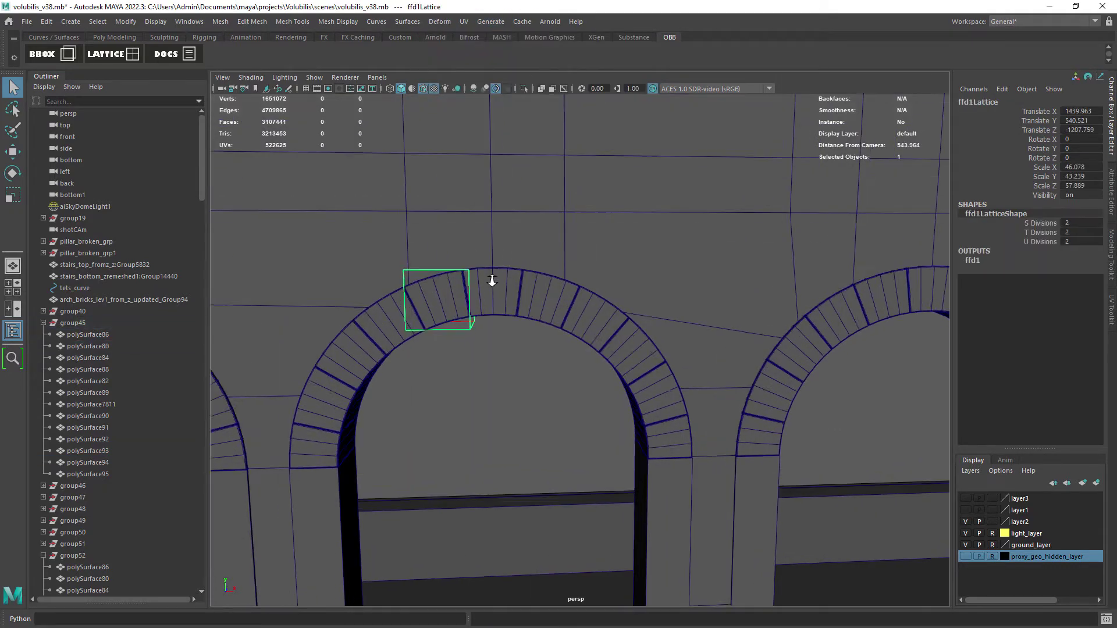
mouse_move(491, 282)
alt+mouse_down()
mouse_move(438, 295)
mouse_move(483, 287)
alt+mouse_up()
key(ctrl+z)
- Try to wrap brick polySurface80 in an OBB lattice
alt+middle_drag(501, 286, 558, 292)
alt+right_drag(559, 292, 443, 268)
click(117, 53)
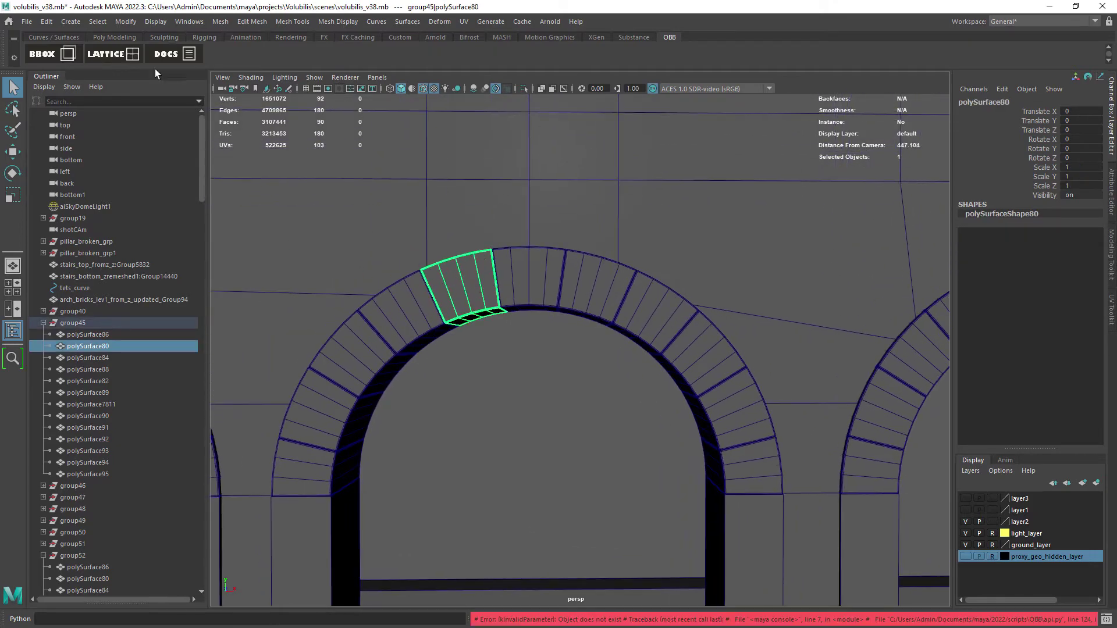
- Rename brick polySurface80 as polySurface801 and wrap it in an OBB lattice
double_click(111, 346)
text(1)
key(Return)
click(115, 54)
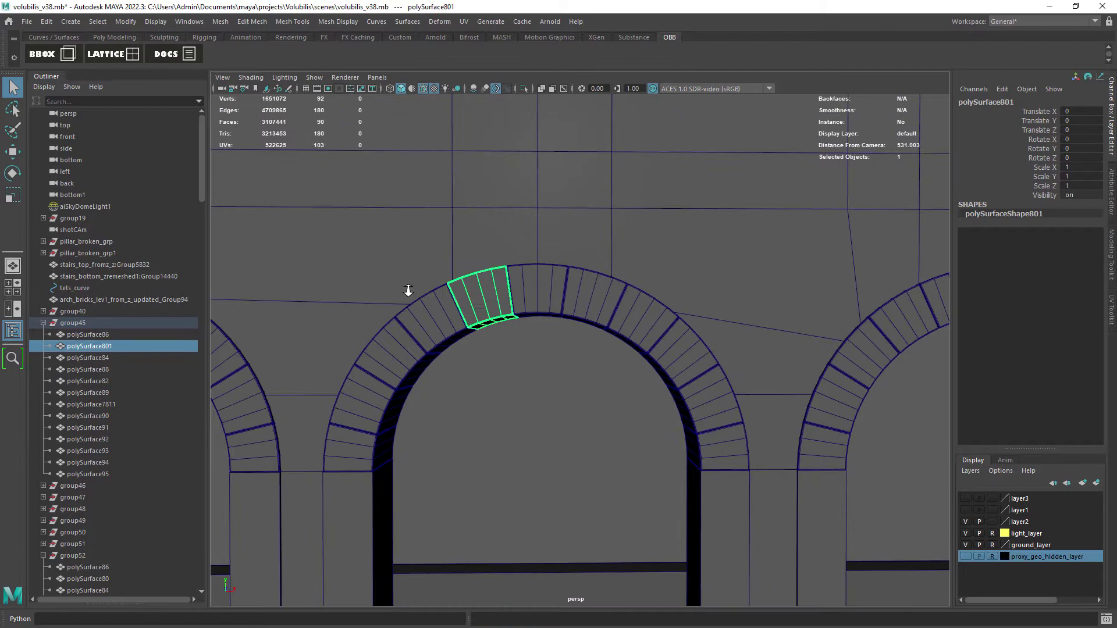
- Scale the lattice points around brick polySurface801 to test the deformation, and undo the scaling and the lattice
alt+drag(477, 304, 519, 343)
click(448, 291)
key(ctrl+z)
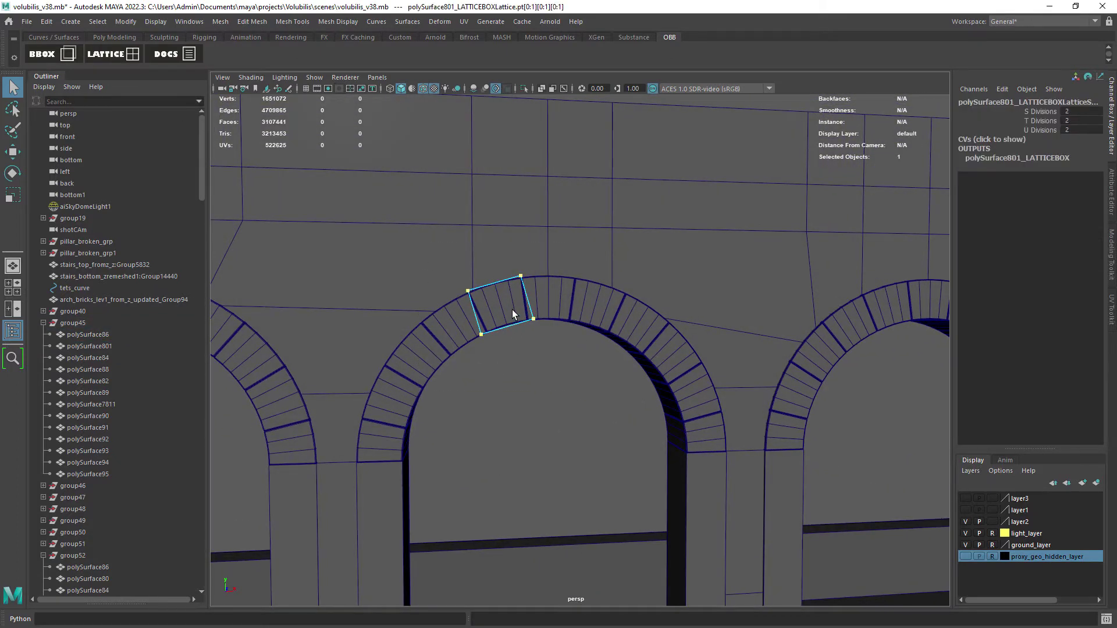
key(r)
mouse_move(554, 292)
mouse_down()
mouse_move(569, 289)
mouse_move(542, 295)
mouse_up()
drag(482, 256, 475, 239)
key(ctrl+z)
key(ctrl+z)
key(ctrl+z)
key(ctrl+z)
key(ctrl+z)
key(ctrl+z)
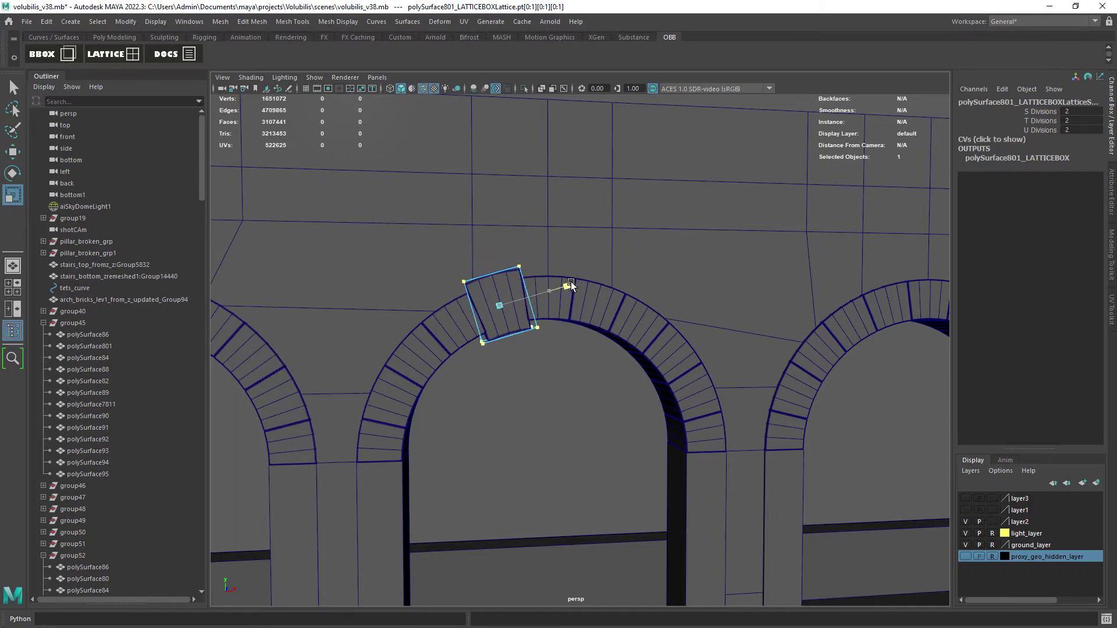
key(ctrl+z)
key(ctrl+z)
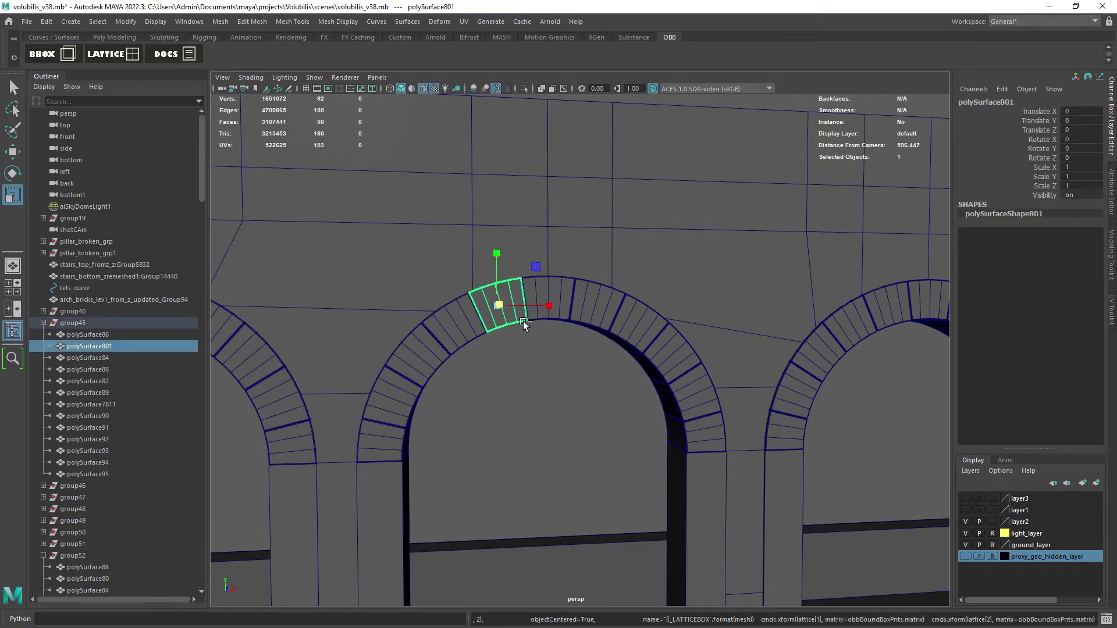
- Select all thirteen bricks in group45 and rename them together with the base name arch_side_
key(q)
click(542, 306)
alt+drag(538, 303, 465, 294)
click(119, 337)
shift+click(87, 475)
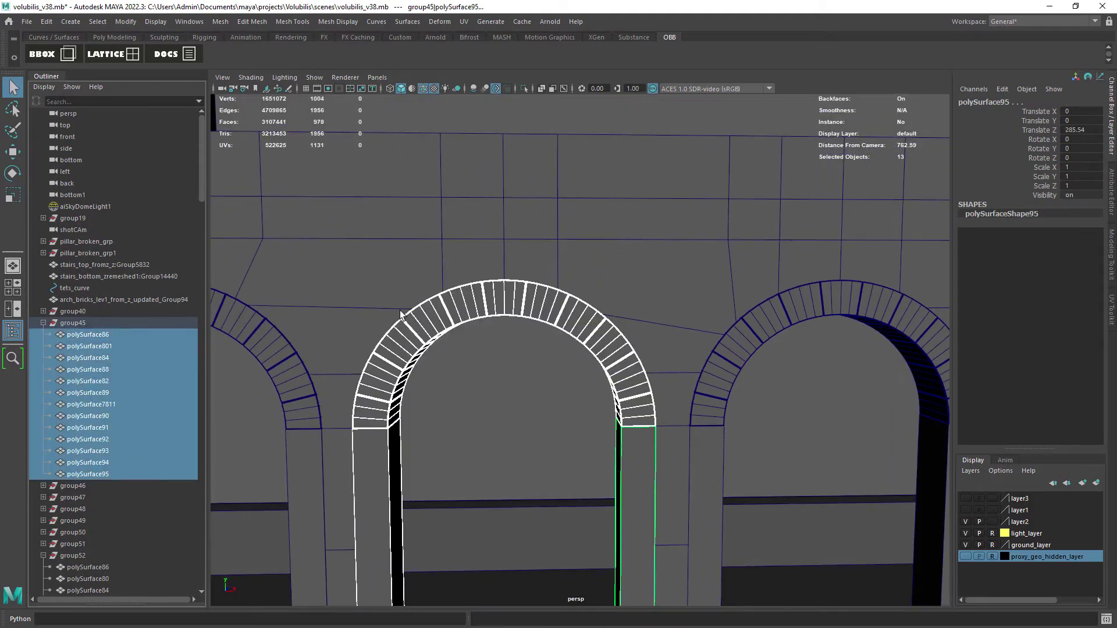
key(space)
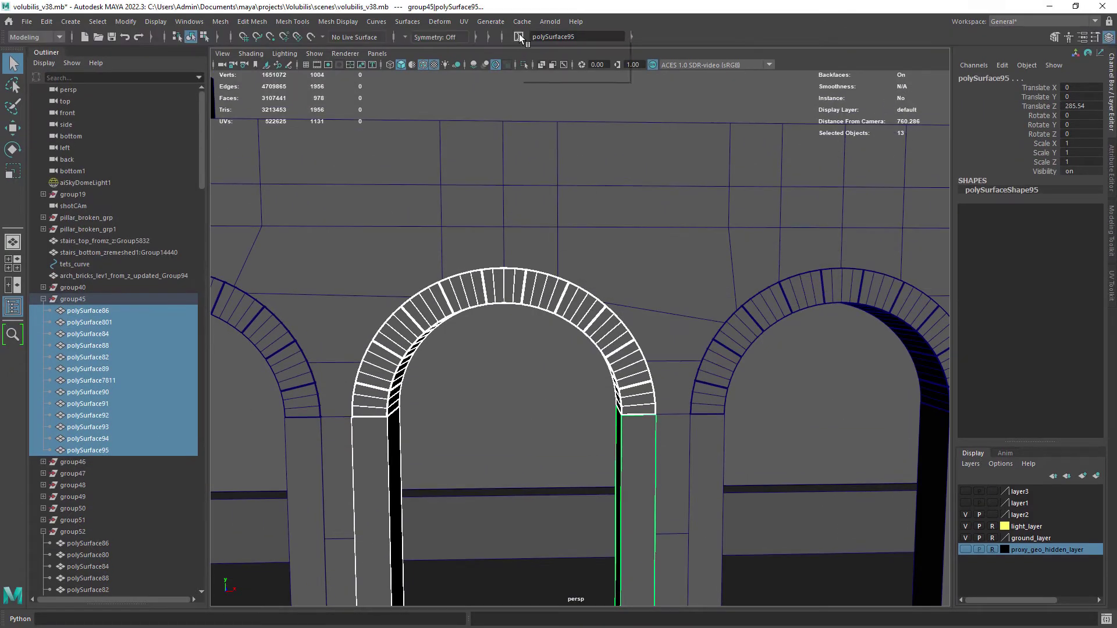
click(519, 36)
click(556, 64)
text(arch_side_)
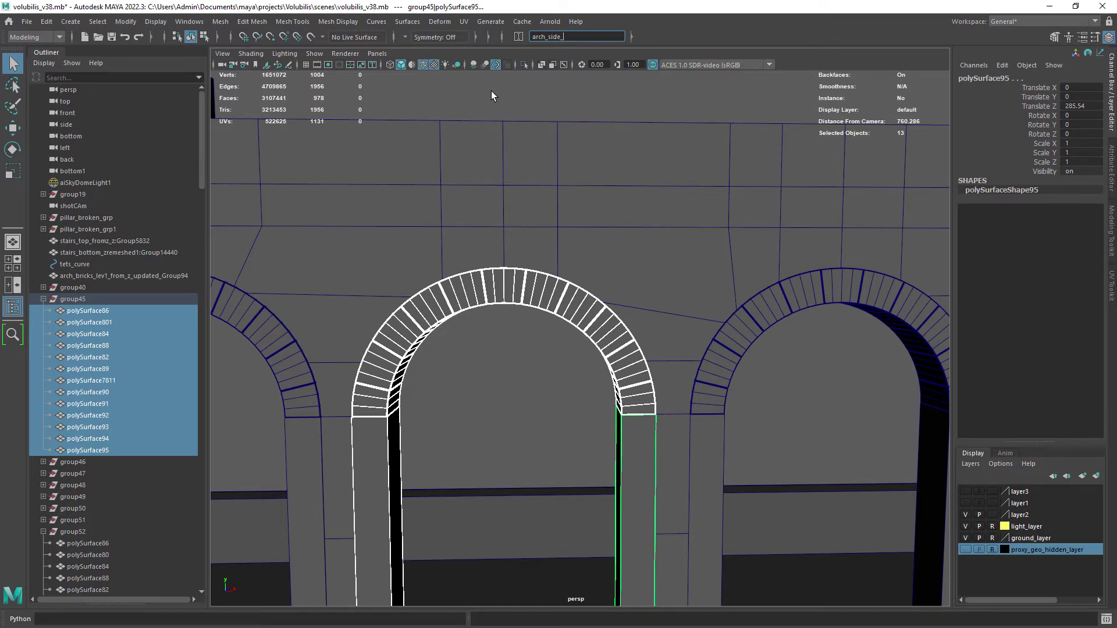
key(Return)
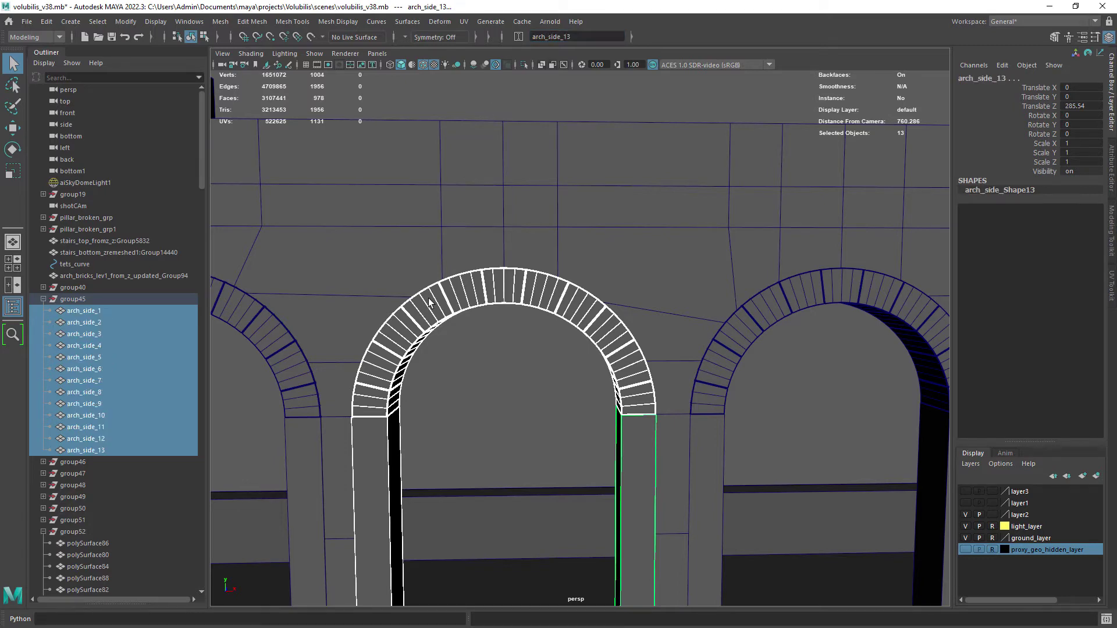
- Wrap the keystone brick arch_side_7 in an OBB lattice
scroll(500, 298, down, 2)
key(space)
drag(687, 230, 746, 205)
click(518, 288)
scroll(492, 278, down, 2)
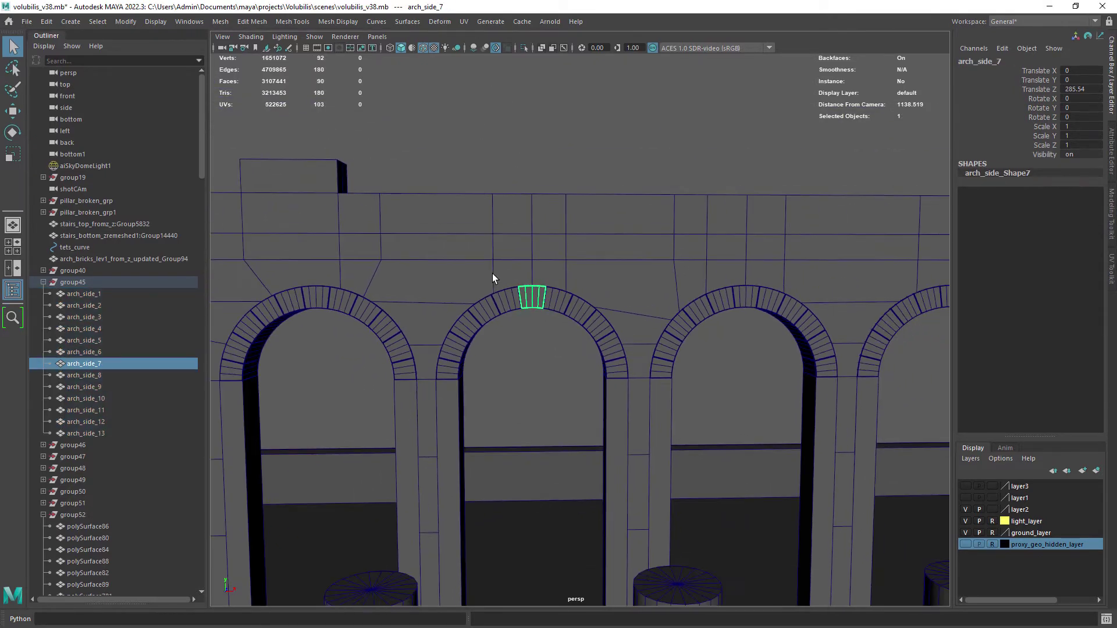
key(space)
drag(737, 188, 721, 163)
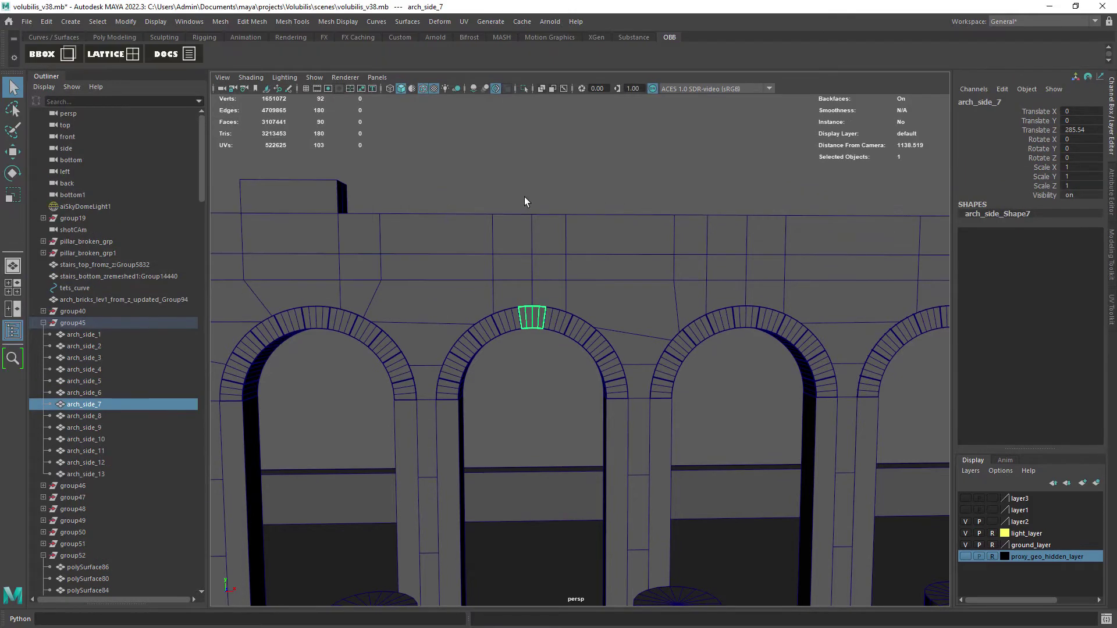
click(111, 56)
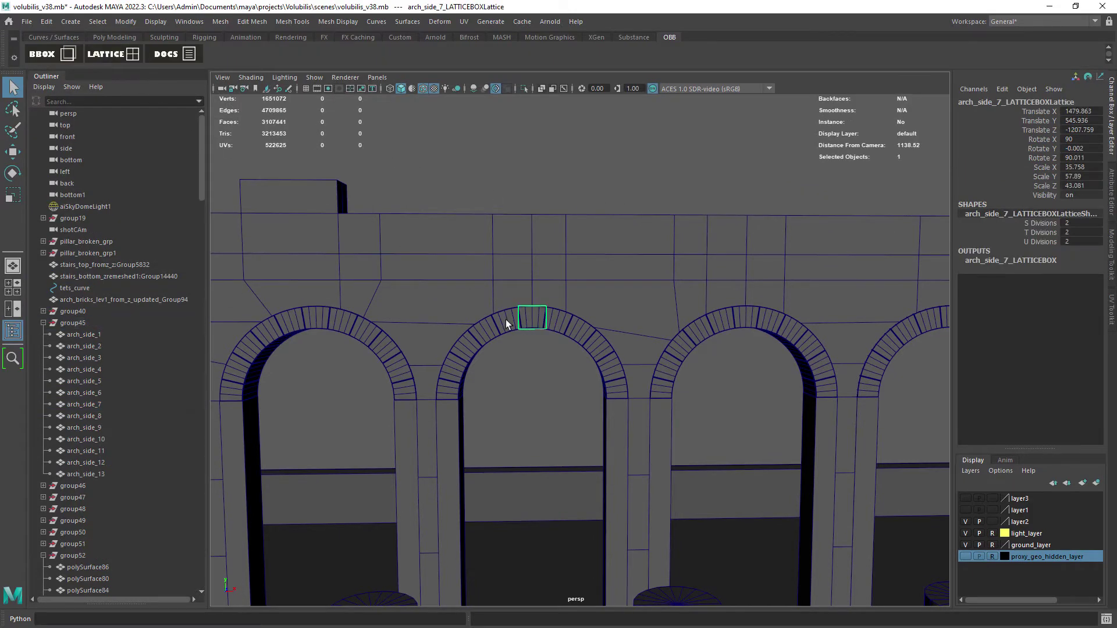
- Try to wrap brick arch_side_2 in an OBB lattice, and search the outliner for objects named arch_side_2
click(505, 319)
click(114, 55)
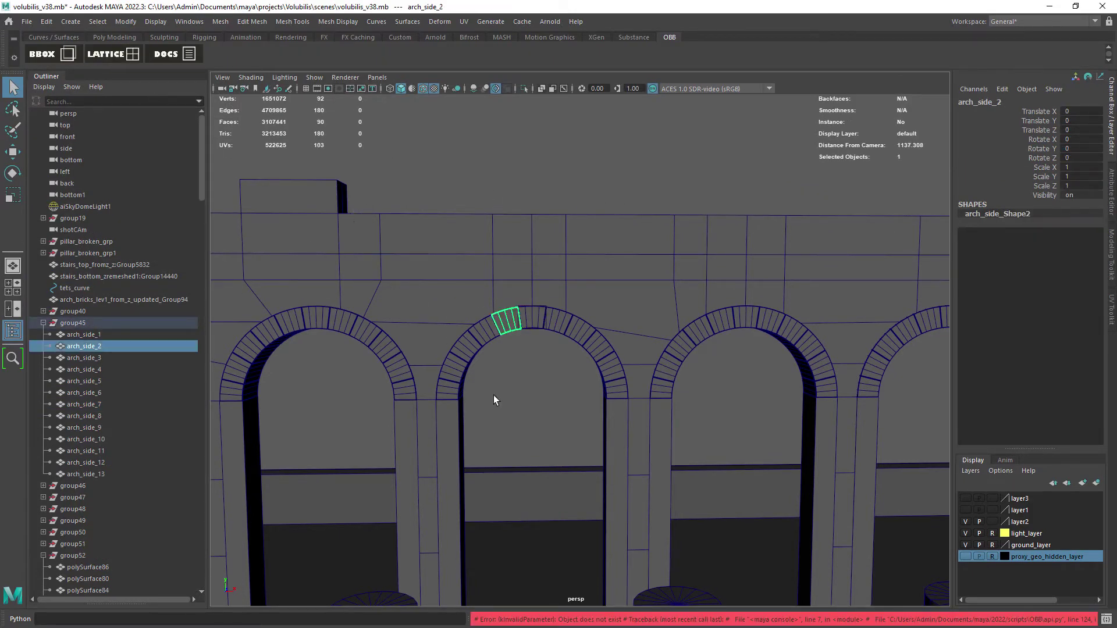
double_click(102, 347)
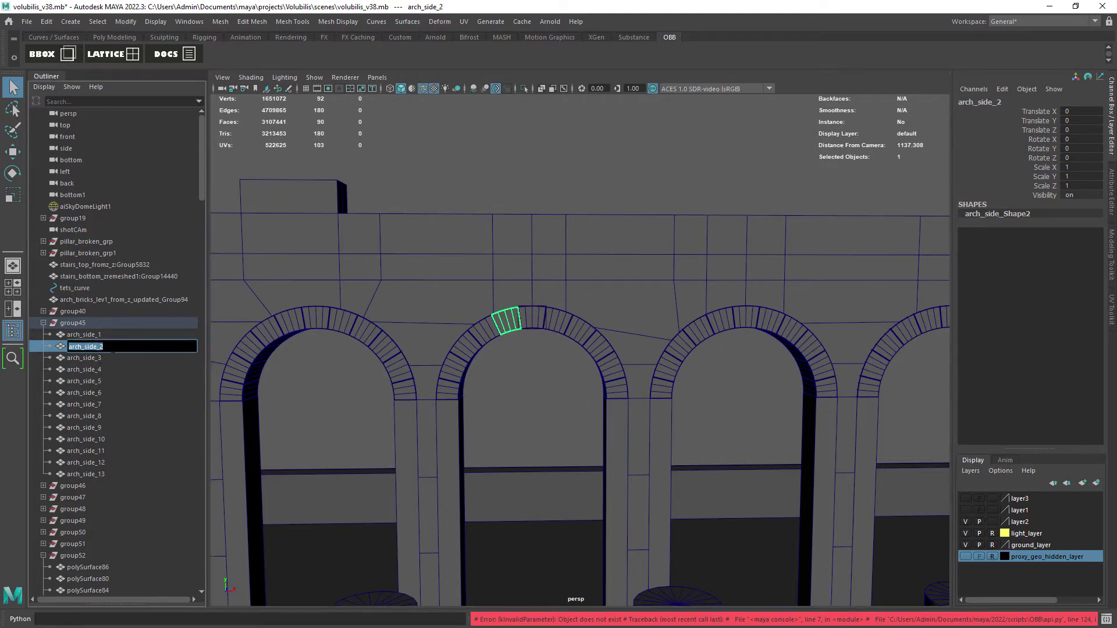
click(70, 102)
key(Return)
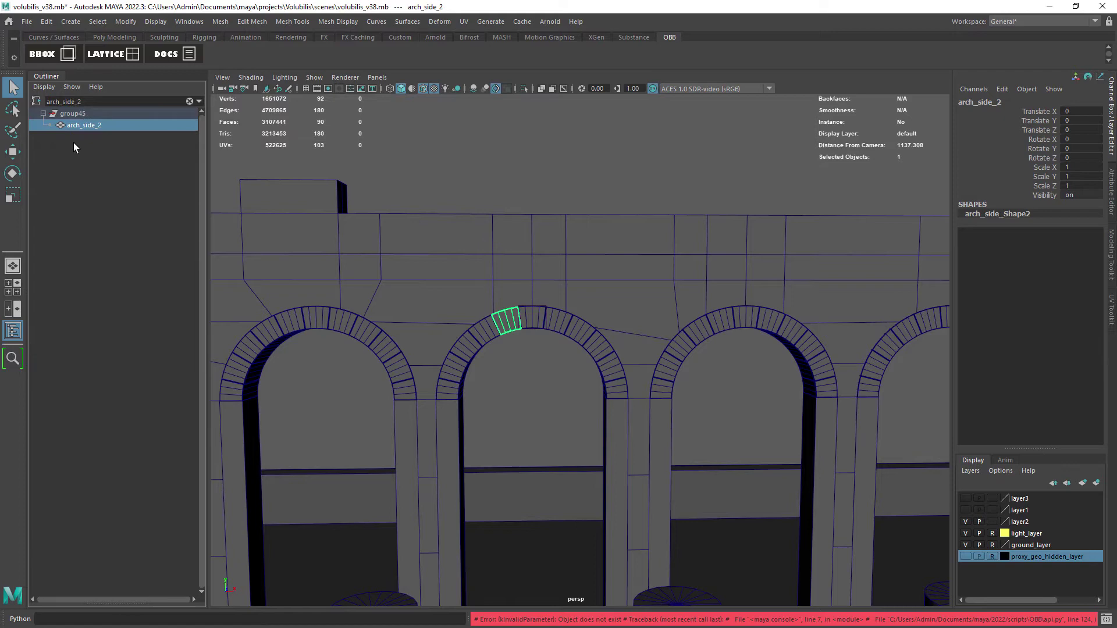
- Open the shape attributes of arch_side_2 and delete the brick's construction history
scroll(479, 378, up, 5)
click(1112, 182)
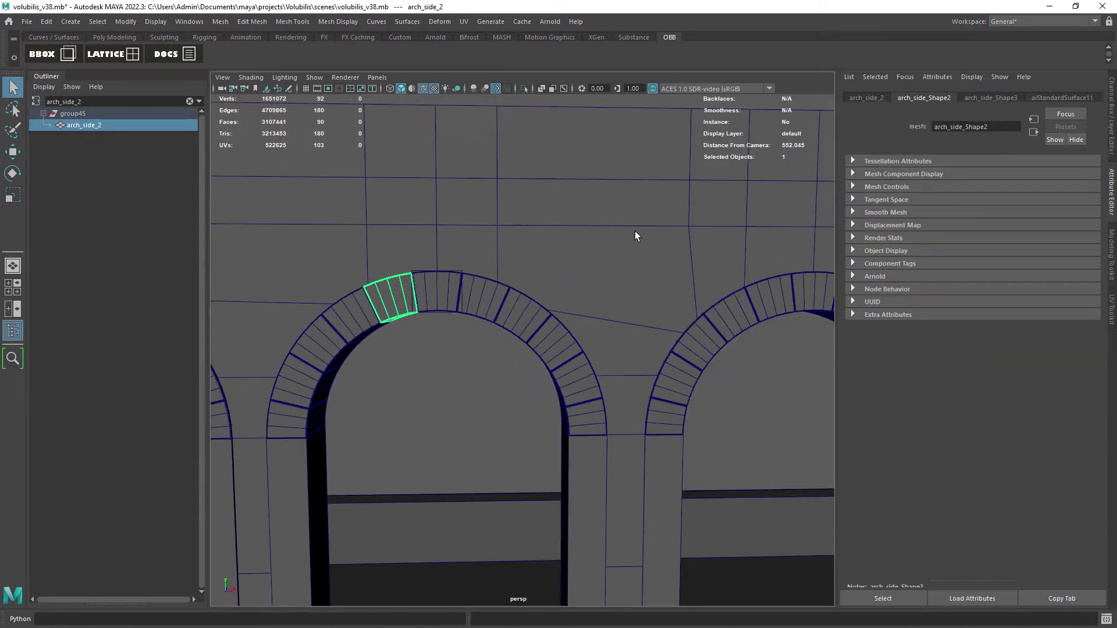
click(53, 26)
mouse_move(195, 162)
click(236, 174)
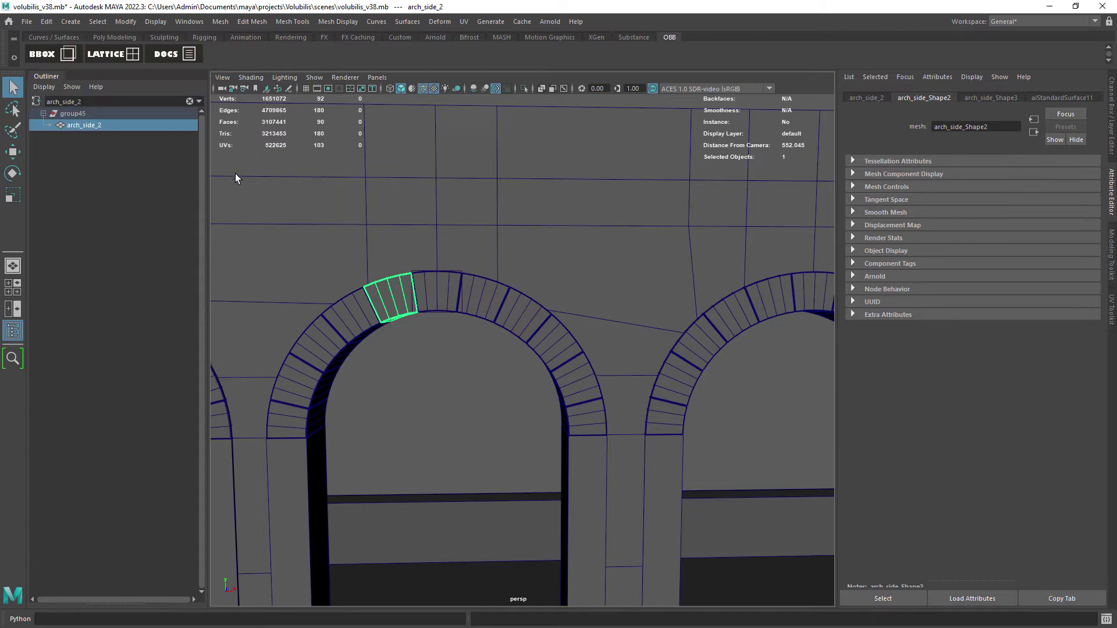
- Inspect the shape nodes arch_side_Shape2 and arch_side_Shape3 attached to brick arch_side_2
click(379, 269)
click(390, 299)
scroll(402, 361, up, 3)
scroll(402, 361, down, 2)
click(987, 102)
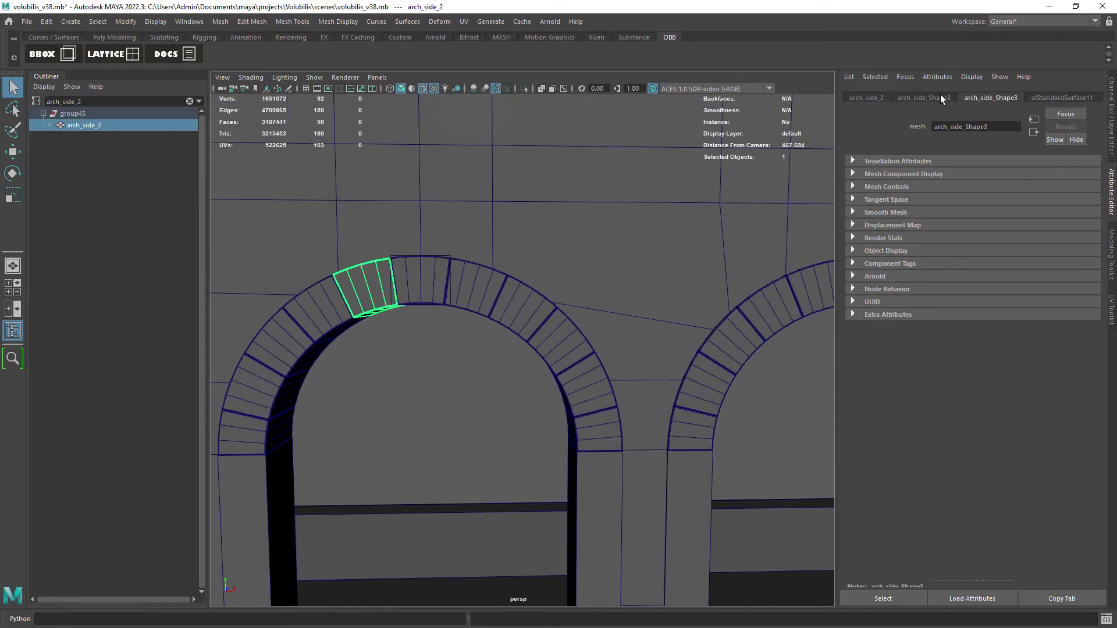
click(941, 99)
scroll(439, 359, down, 3)
- Delete the construction history of arch_side_2 again and recheck its two shape nodes
click(46, 22)
mouse_move(116, 160)
click(220, 162)
click(984, 101)
click(934, 99)
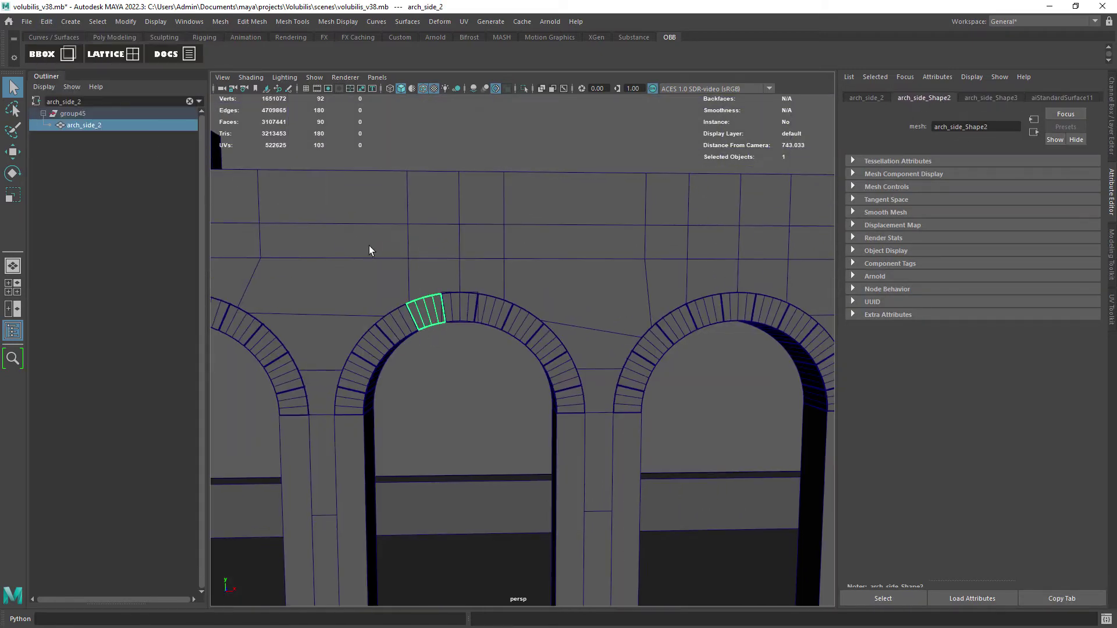
- Show shape nodes in the outliner and clear its name filter to inspect the children of arch_side_2
click(44, 87)
right_click(175, 127)
mouse_move(271, 234)
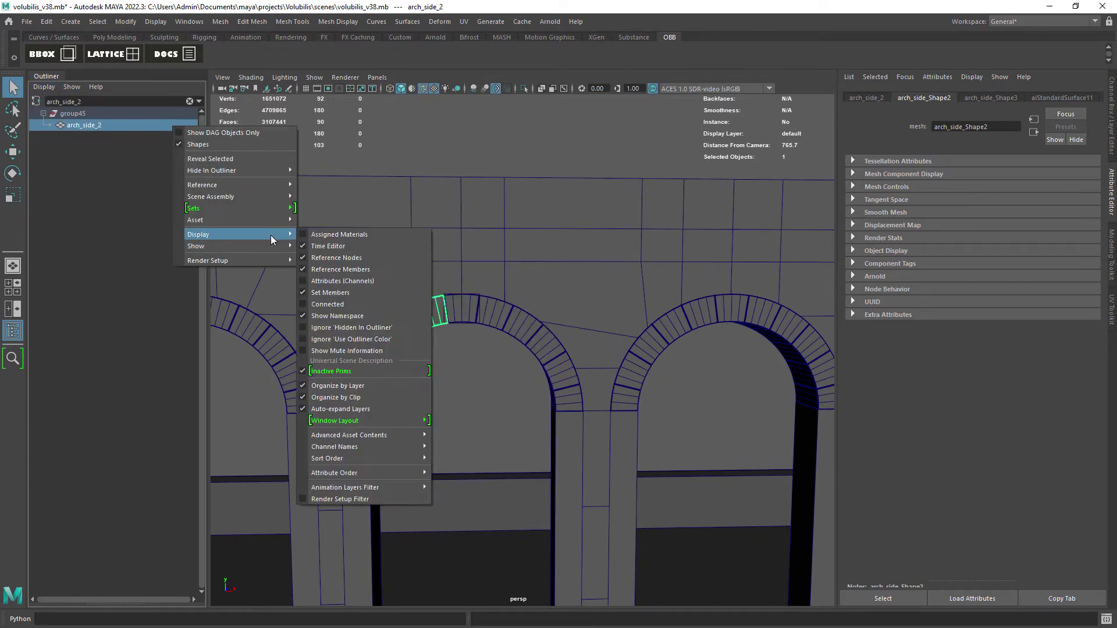
click(72, 133)
click(190, 102)
click(93, 357)
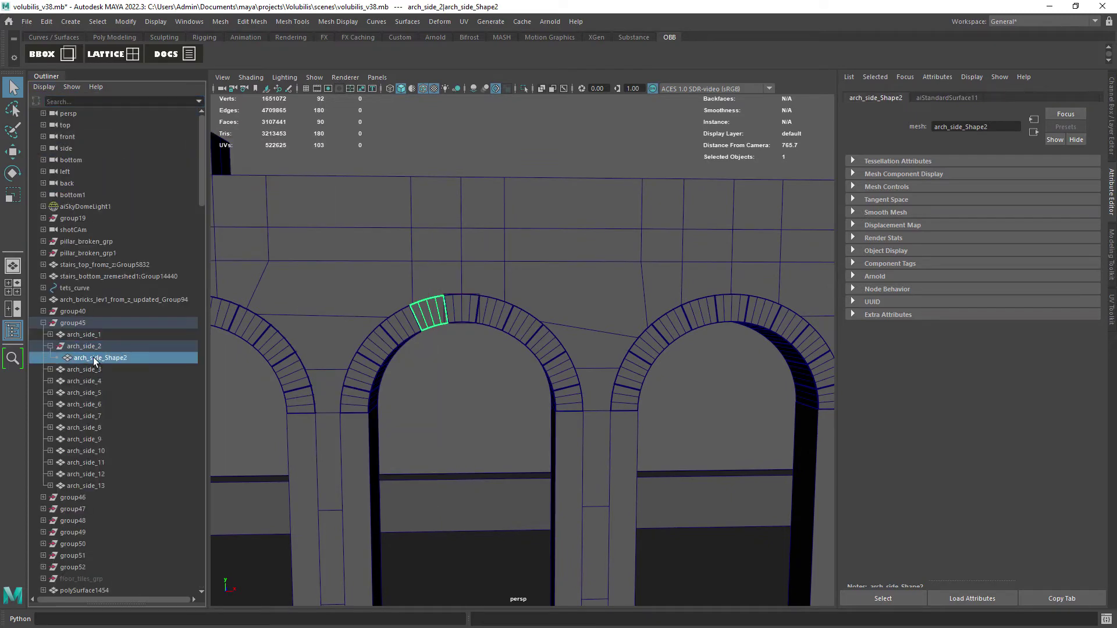
key(Up)
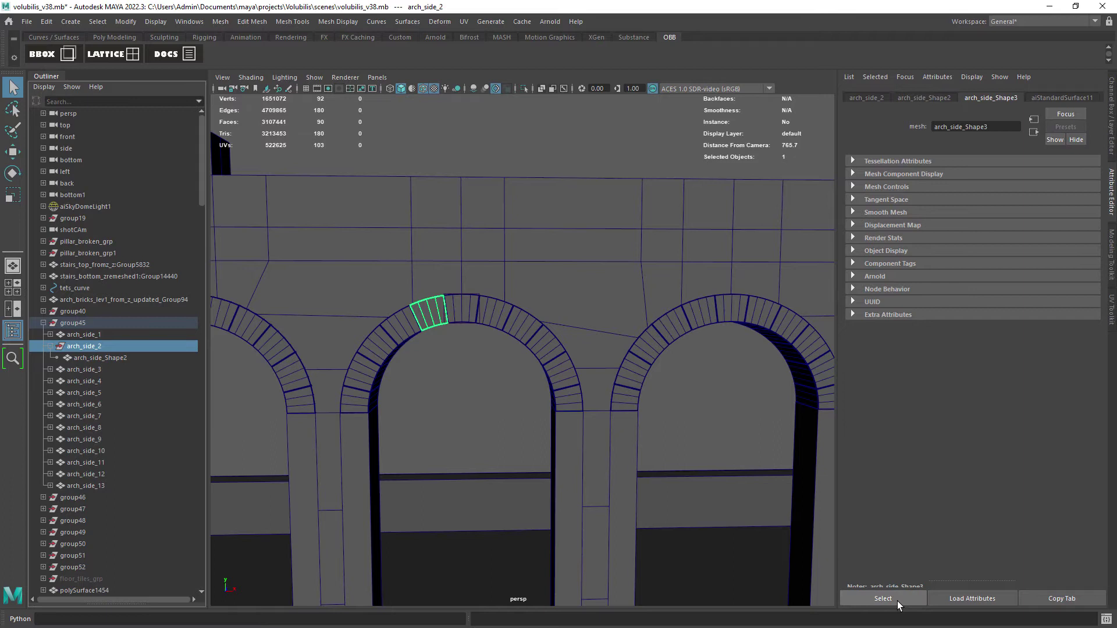
- Delete the extra shape node arch_side_Shape3 from arch_side_2 and try the OBB lattice on the brick again
click(897, 601)
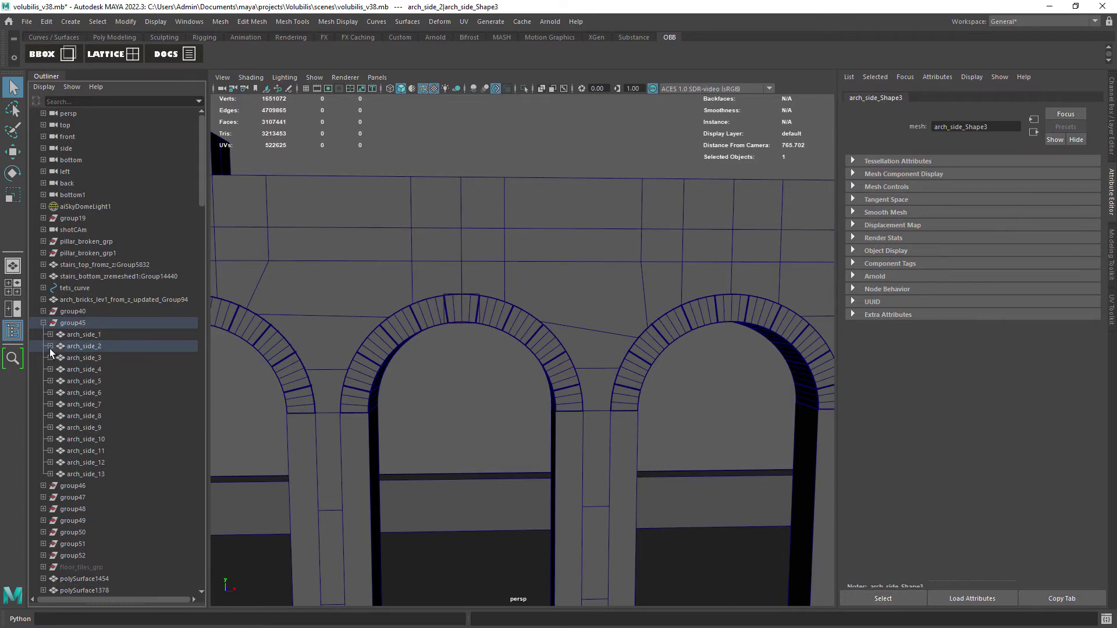
click(409, 379)
key(ctrl+z)
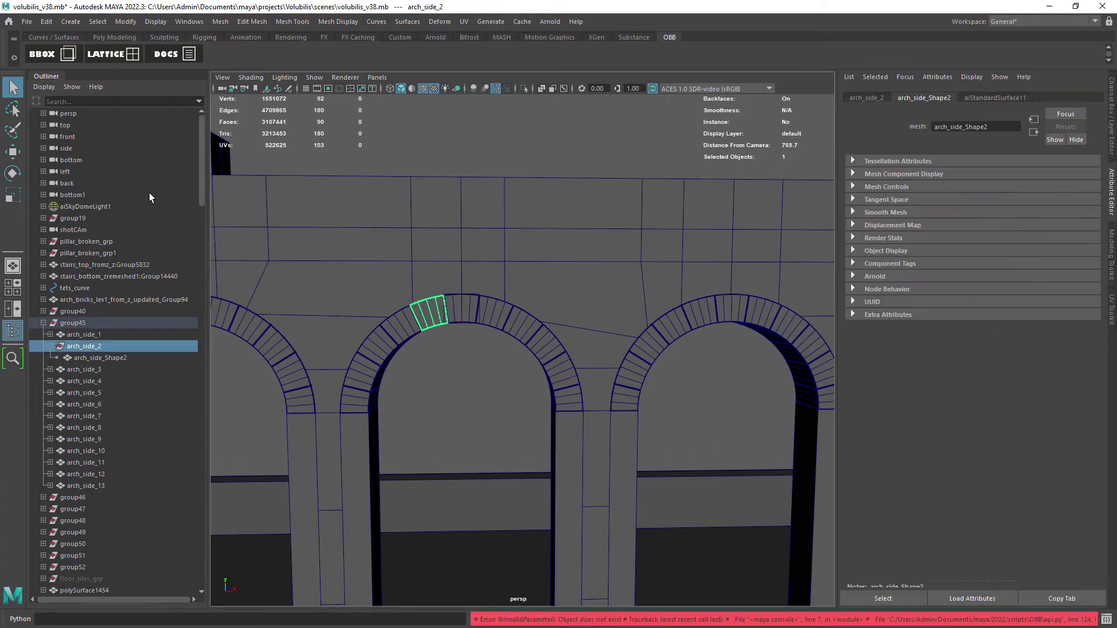
- Reselect brick arch_side_2 and hide the shape nodes in the outliner
click(123, 358)
click(110, 348)
click(45, 88)
click(51, 118)
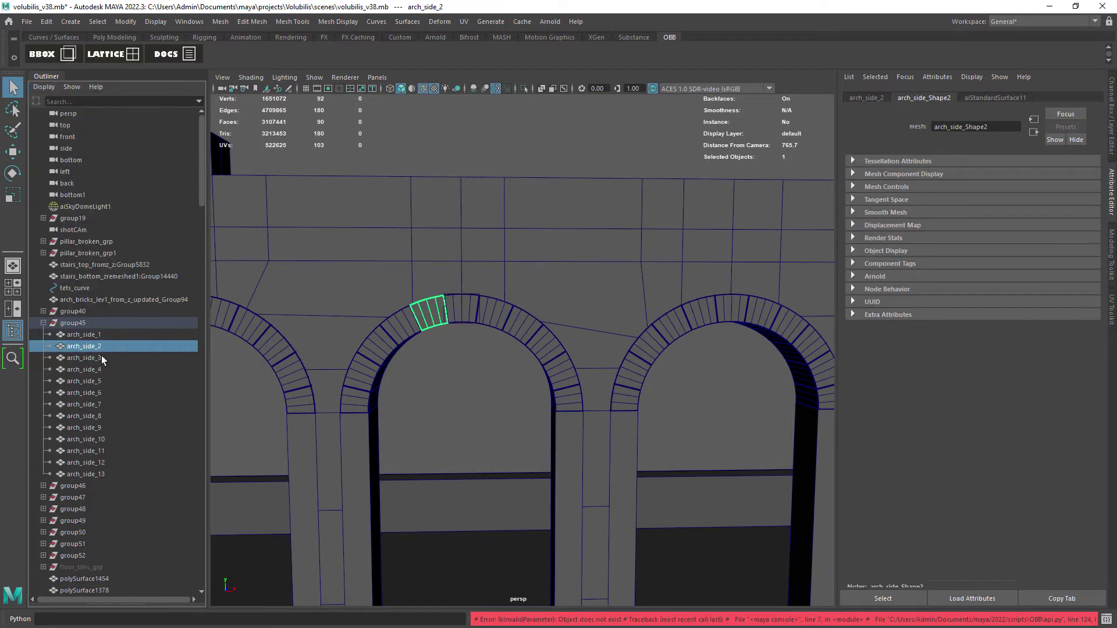
- Go through several bricks from arch_side_1 to arch_side_13 and check each one's attached shape nodes
click(100, 336)
key(Down)
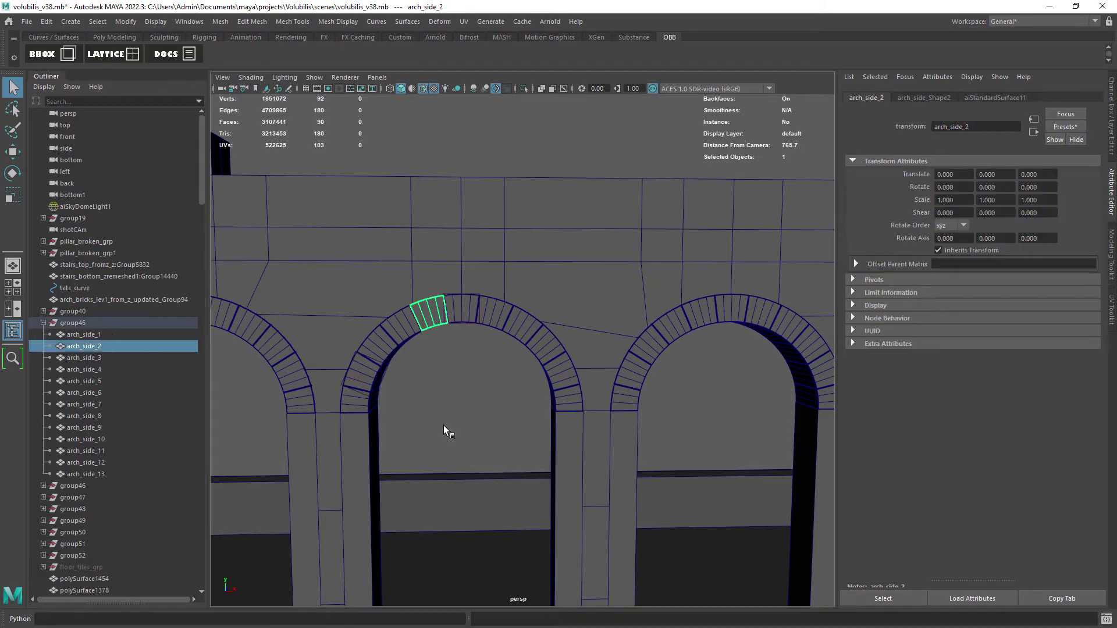
key(f)
alt+middle_drag(393, 396, 506, 404)
click(114, 361)
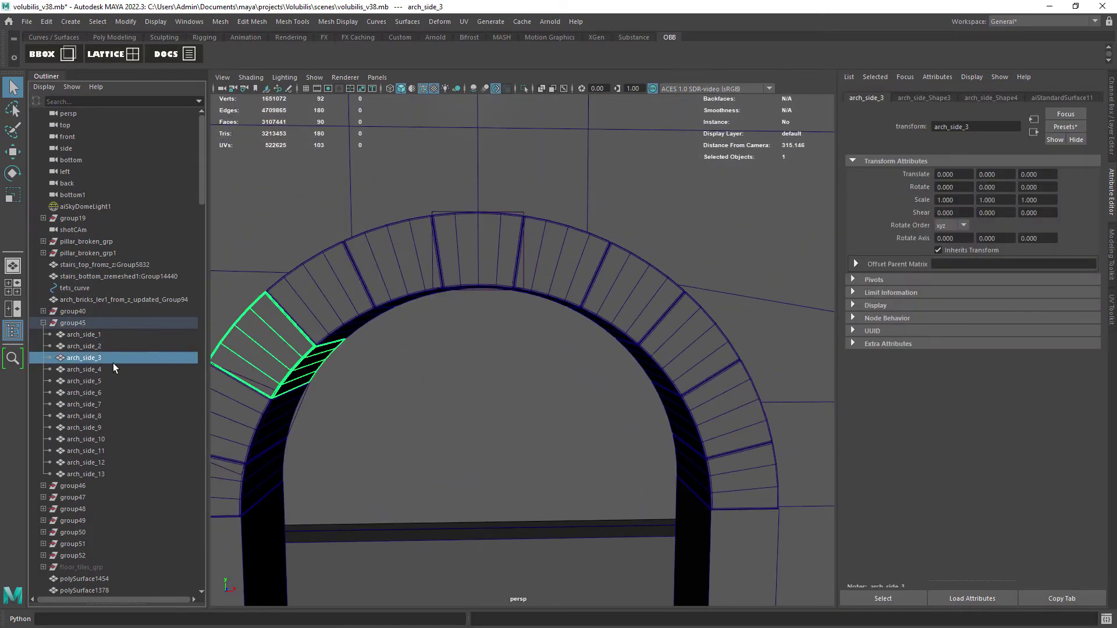
click(114, 382)
click(114, 416)
click(116, 452)
click(116, 474)
- Delete the construction history of all thirteen arch_side bricks at once
shift+click(117, 335)
click(46, 22)
click(217, 172)
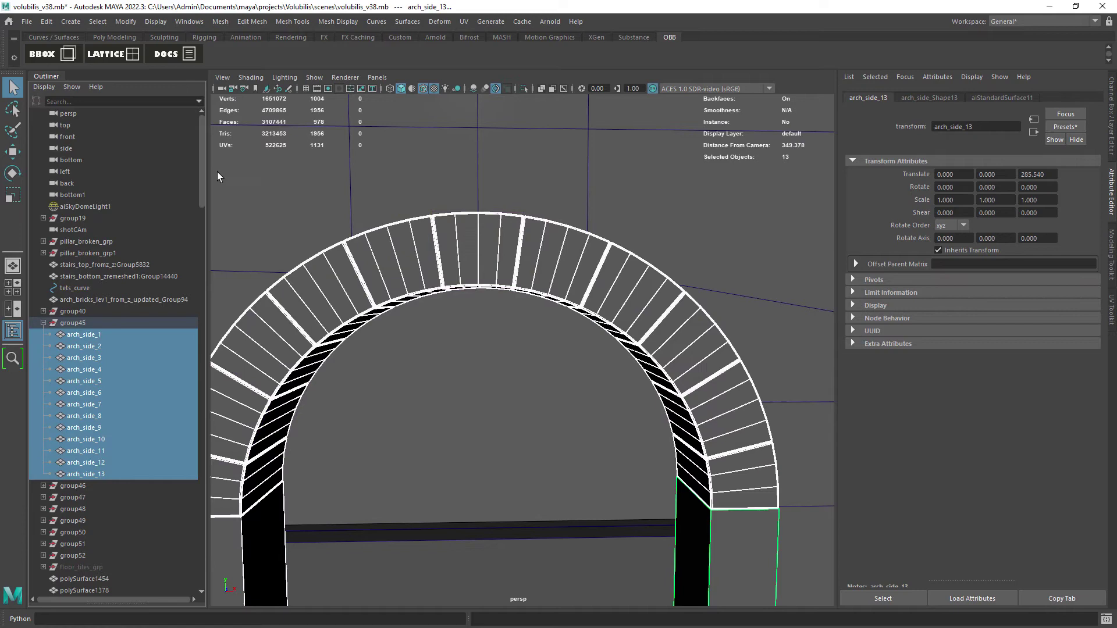
- Wrap brick arch_side_1 in an OBB lattice
click(117, 335)
scroll(368, 352, down, 3)
click(113, 53)
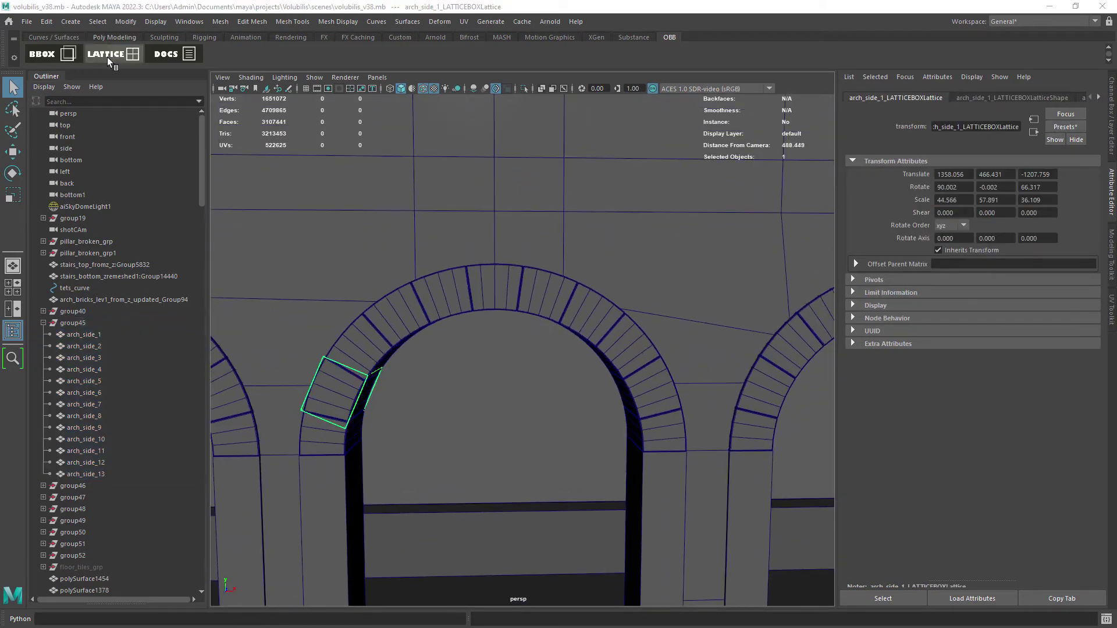
- Display shape nodes in the outliner again and check the shape under arch_side_2
click(108, 348)
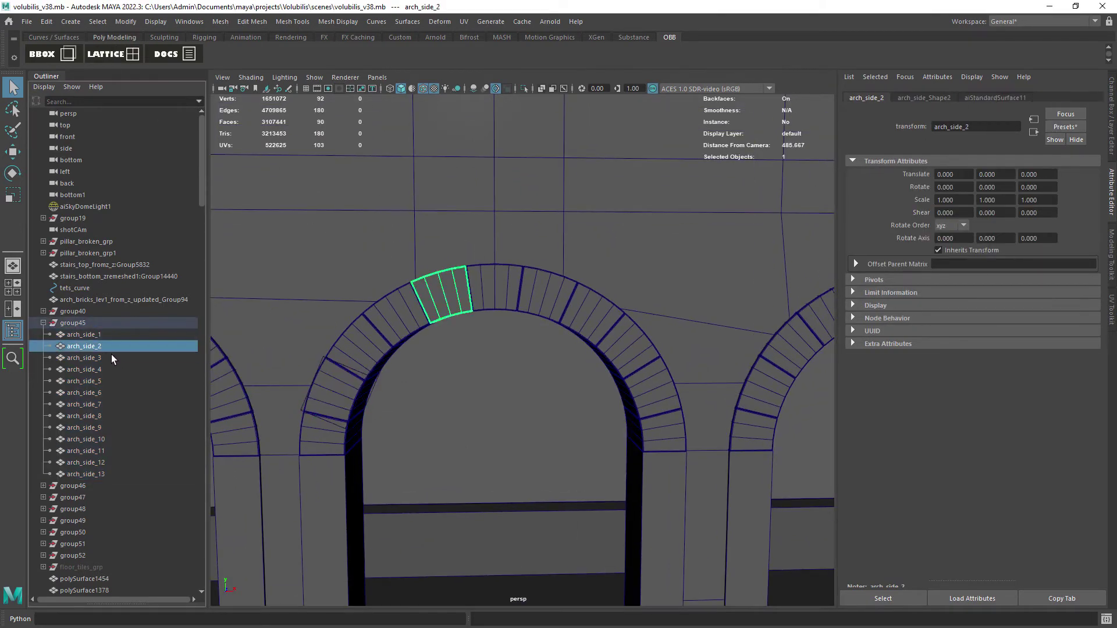
click(47, 86)
click(58, 126)
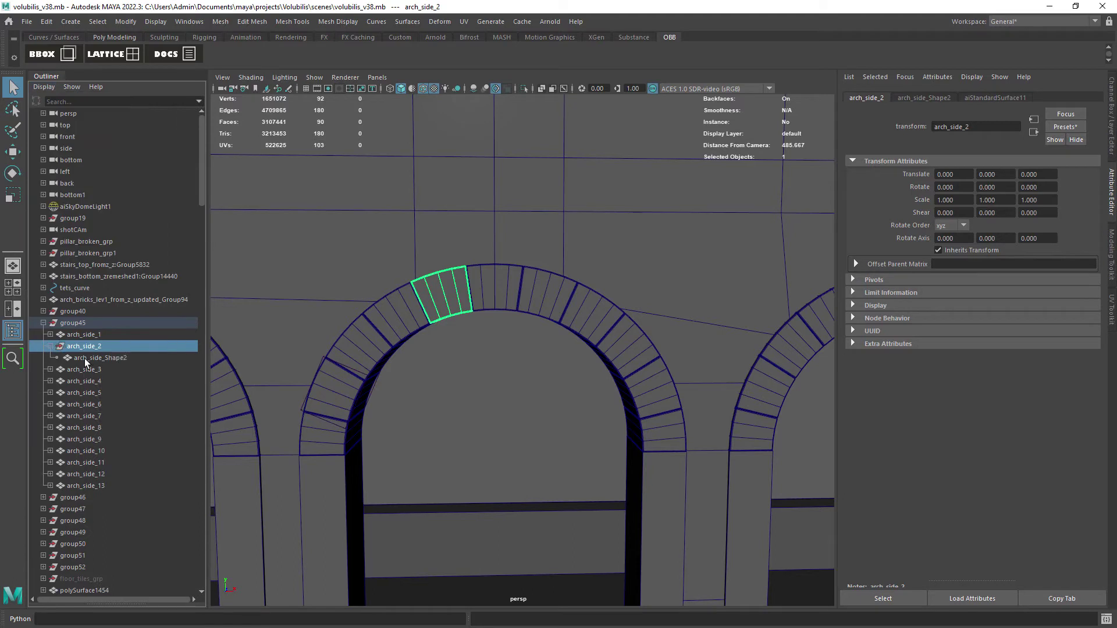
click(85, 358)
- Delete the construction history of brick arch_side_1
click(97, 334)
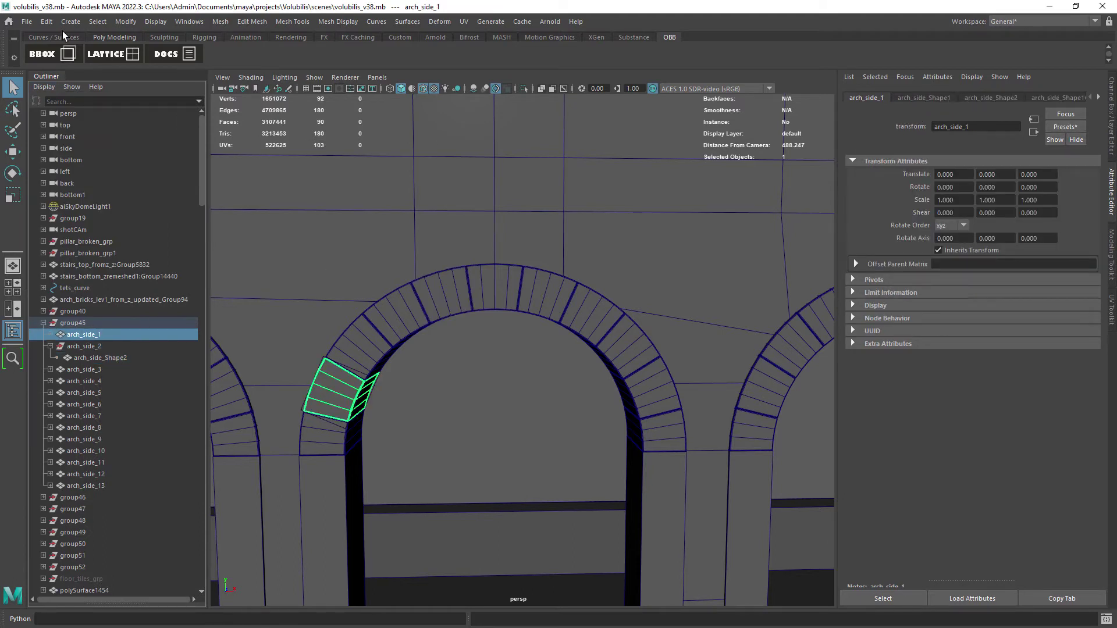
click(46, 22)
mouse_move(185, 161)
click(222, 164)
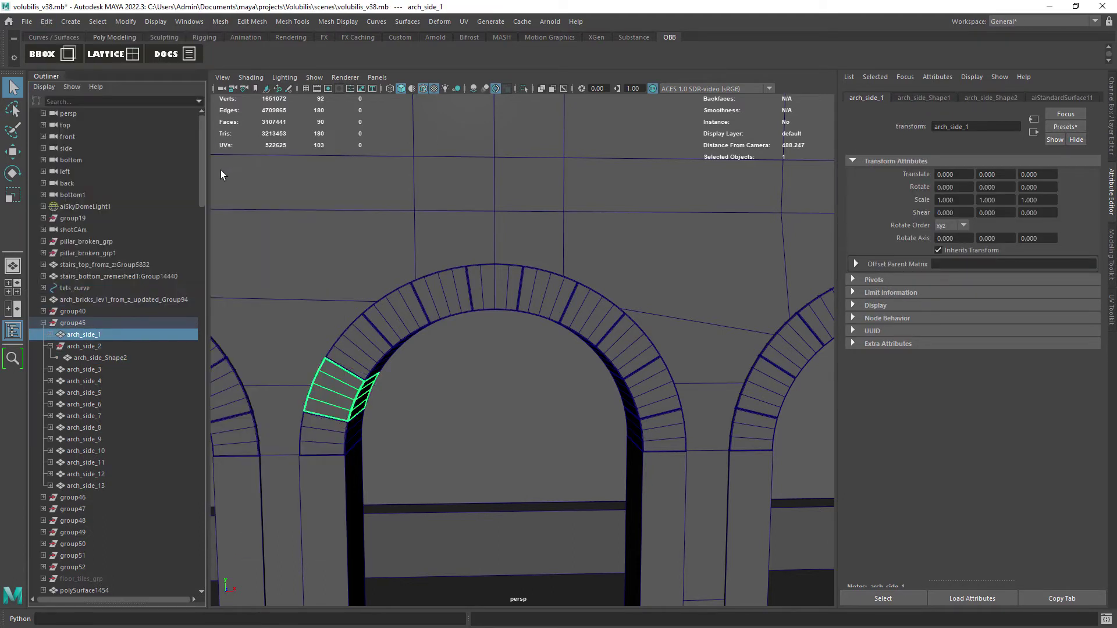
- Compare the shape nodes of arch_side_1 and arch_side_2, and try to wrap arch_side_2 in an OBB lattice
click(51, 335)
click(87, 347)
click(81, 336)
click(981, 100)
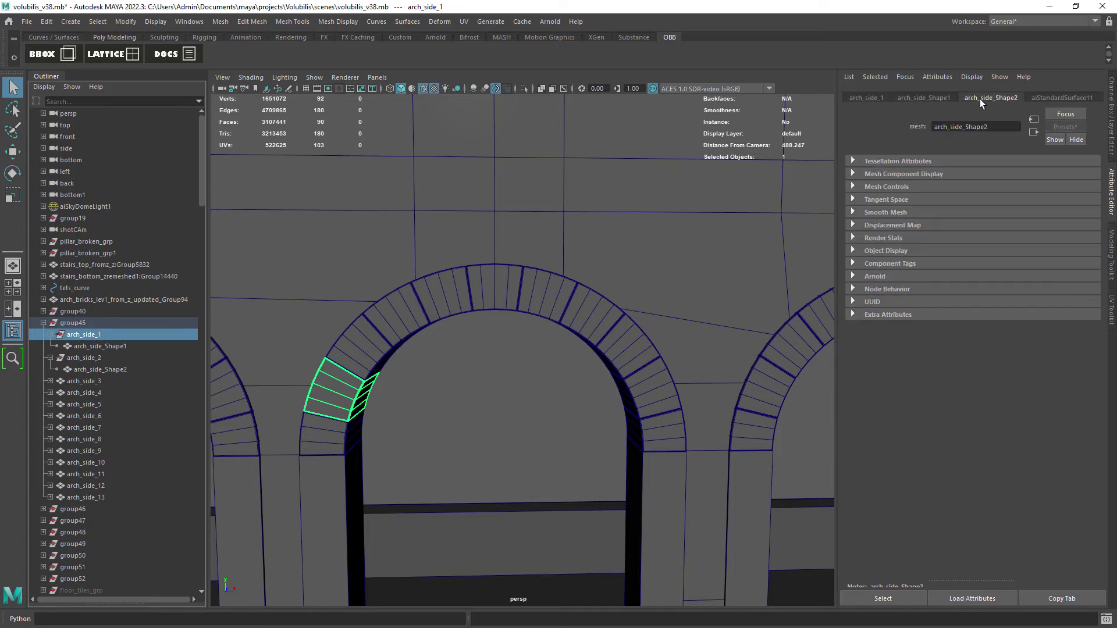
click(106, 366)
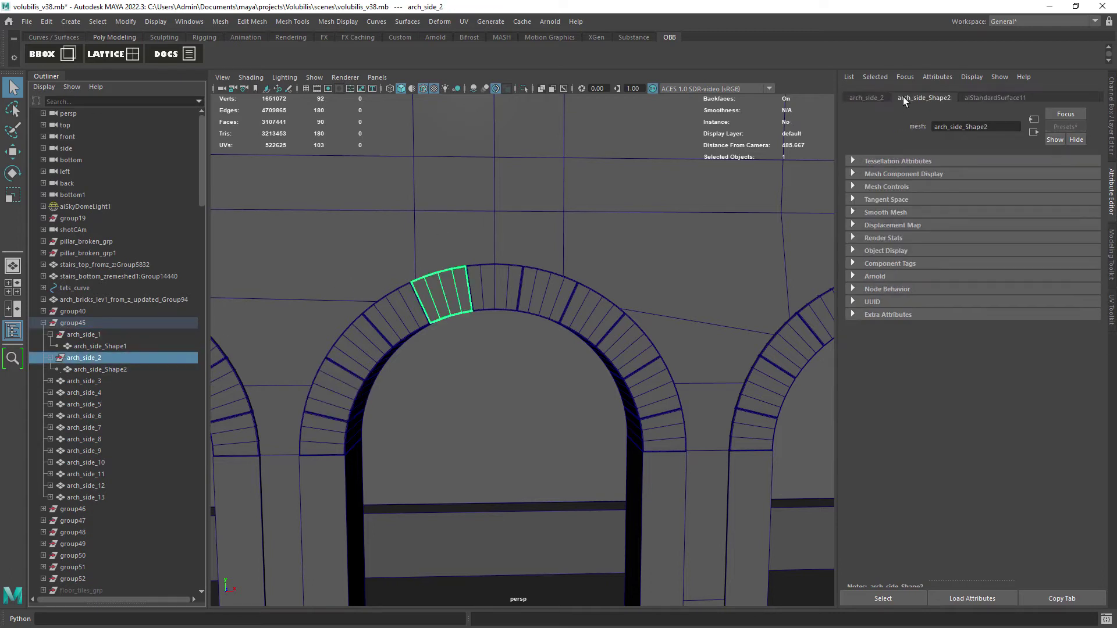
click(117, 57)
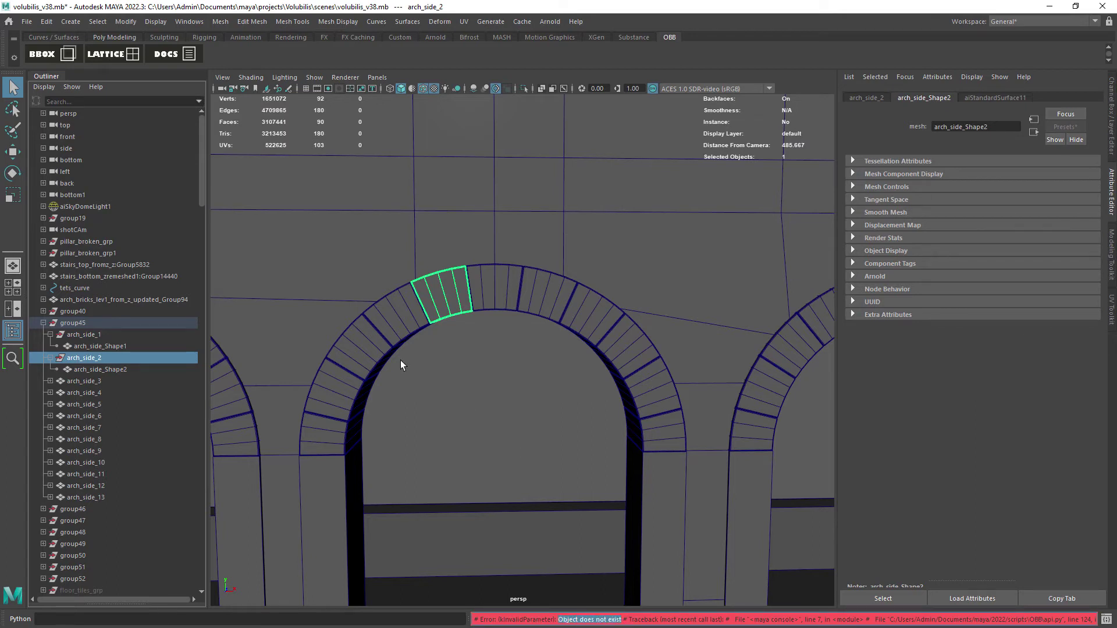
- Hide the shape nodes in the outliner and select bricks arch_side_1 through arch_side_13
click(42, 89)
click(53, 114)
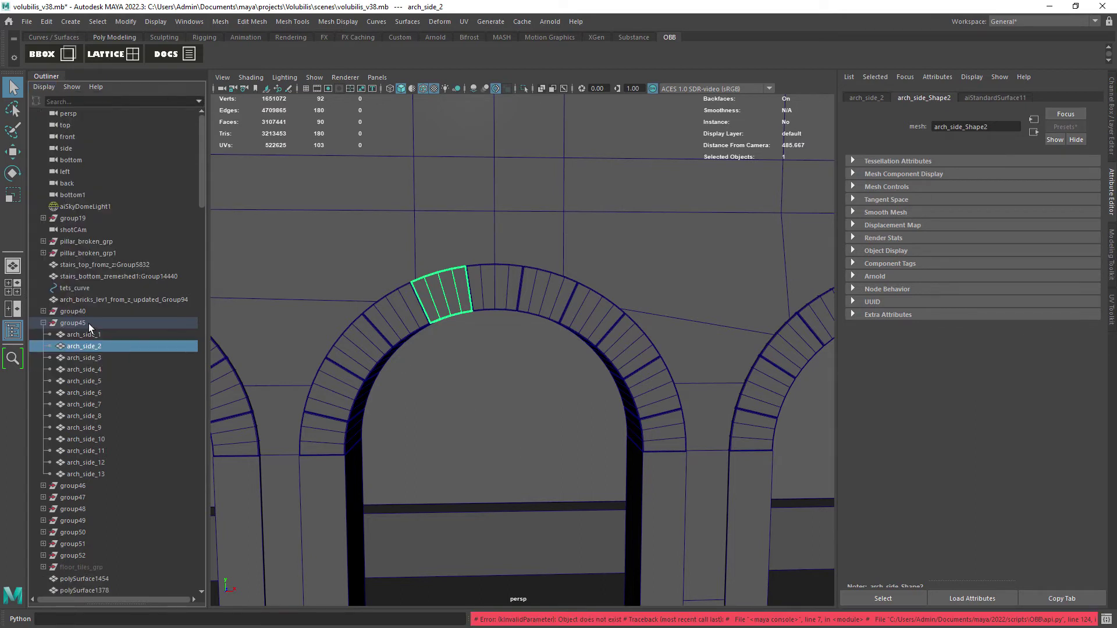
click(92, 335)
ctrl+click(109, 474)
click(104, 337)
shift+click(110, 475)
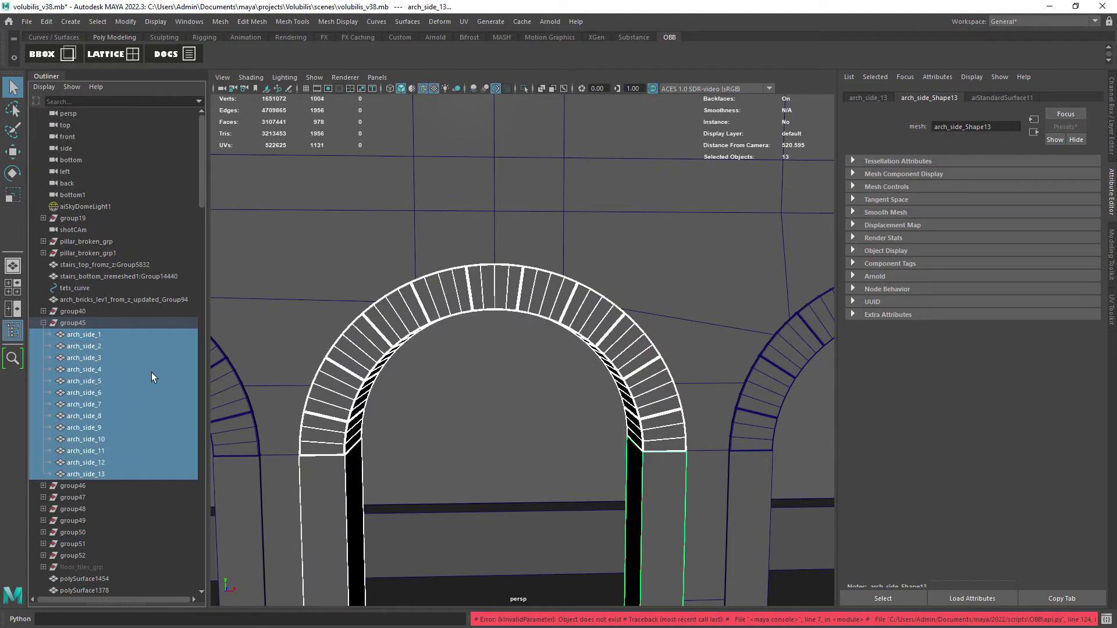
click(545, 429)
shift+click(114, 474)
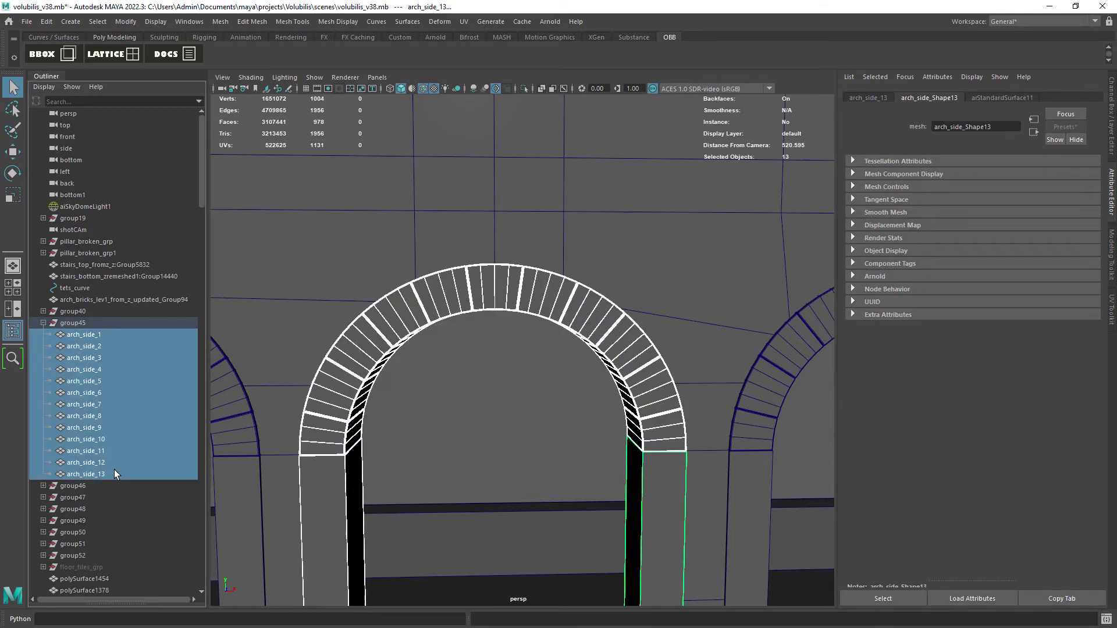
- Open the Script Editor, clear its history output, and enlarge the code area and text for reading the dupShapes script
click(1106, 619)
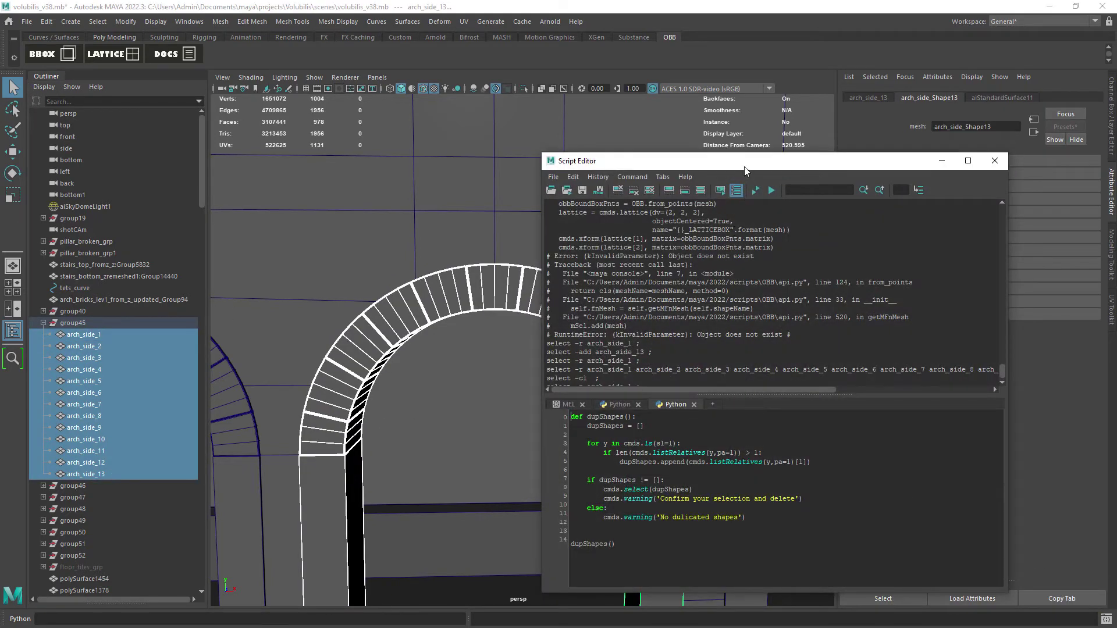
click(618, 190)
drag(707, 161, 581, 102)
drag(621, 336, 621, 238)
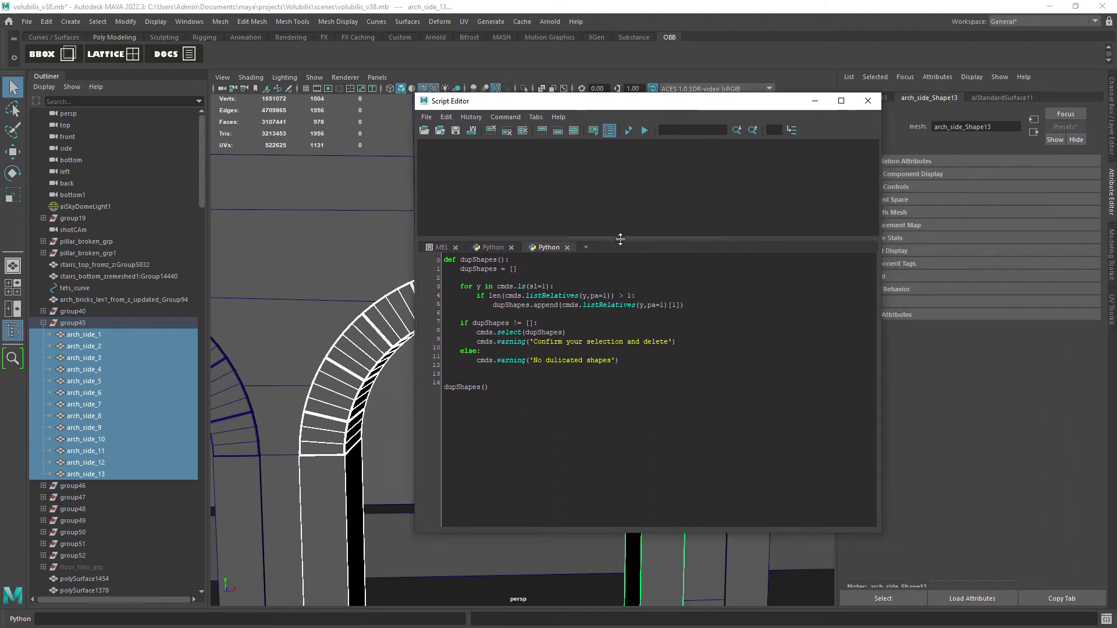
ctrl+scroll(590, 331, up, 5)
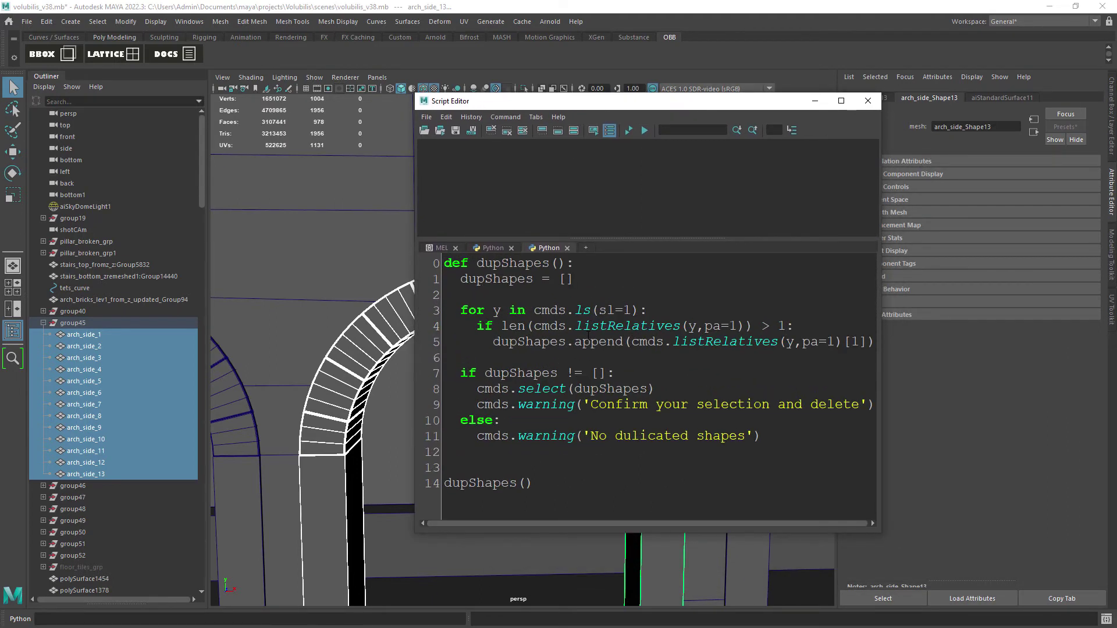
- Review the dupShapes loop that checks each selected object's relatives and collects the extra shape
drag(444, 262, 570, 277)
click(572, 272)
click(571, 279)
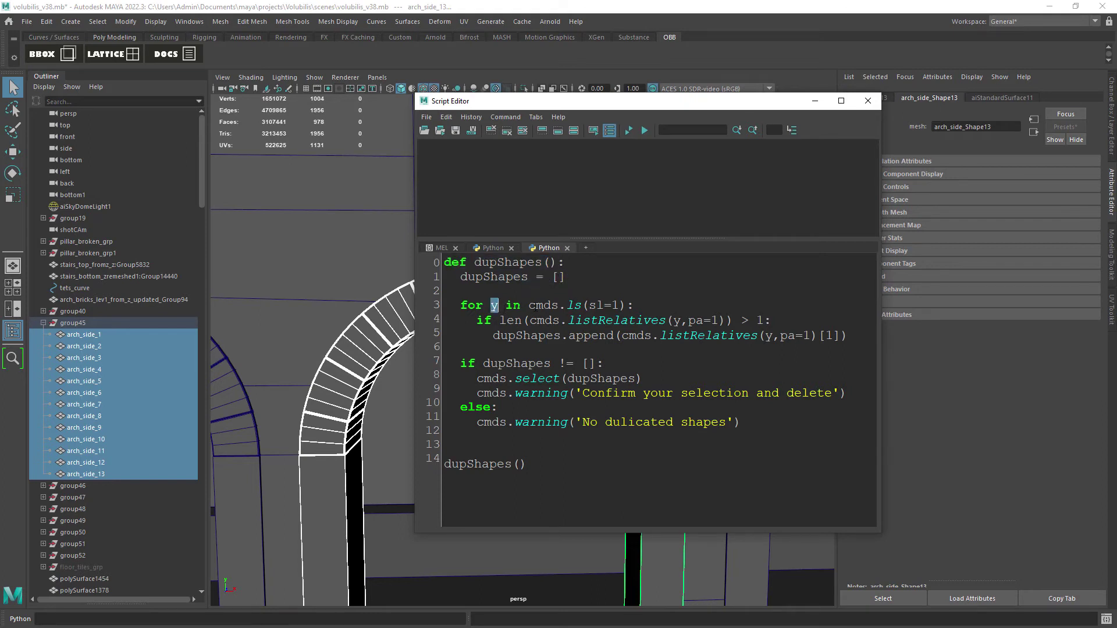
drag(528, 306, 613, 305)
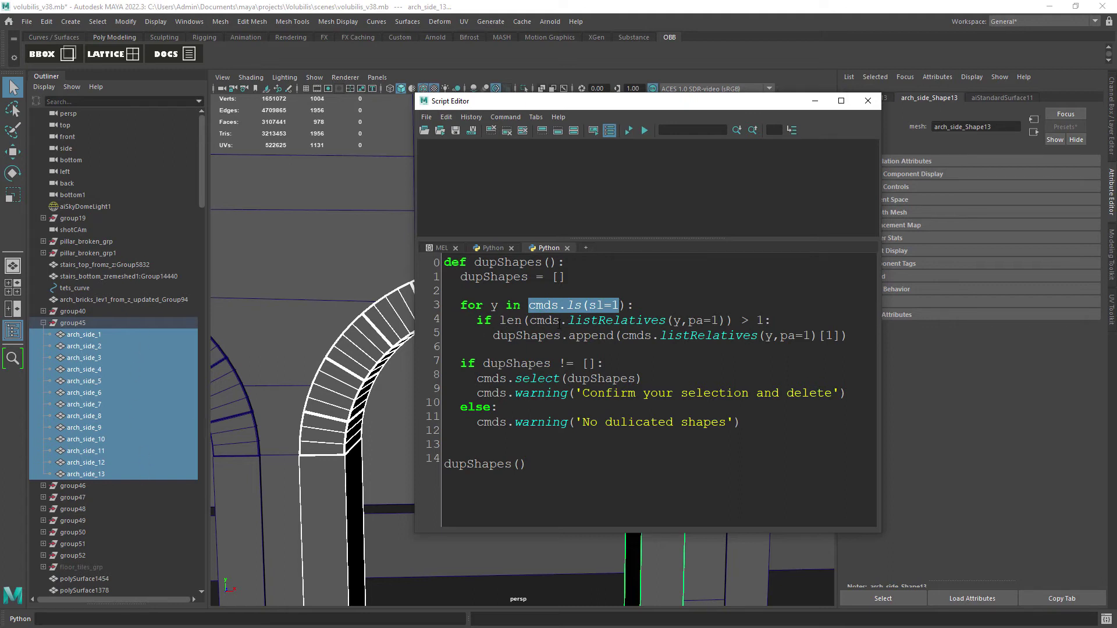
drag(530, 321, 655, 319)
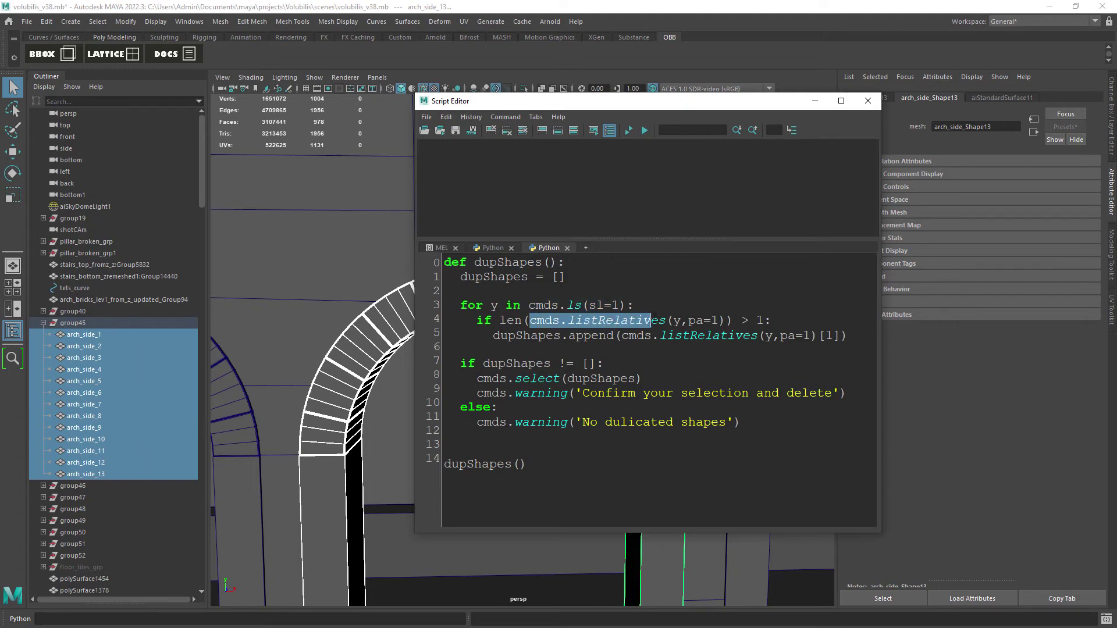
click(743, 320)
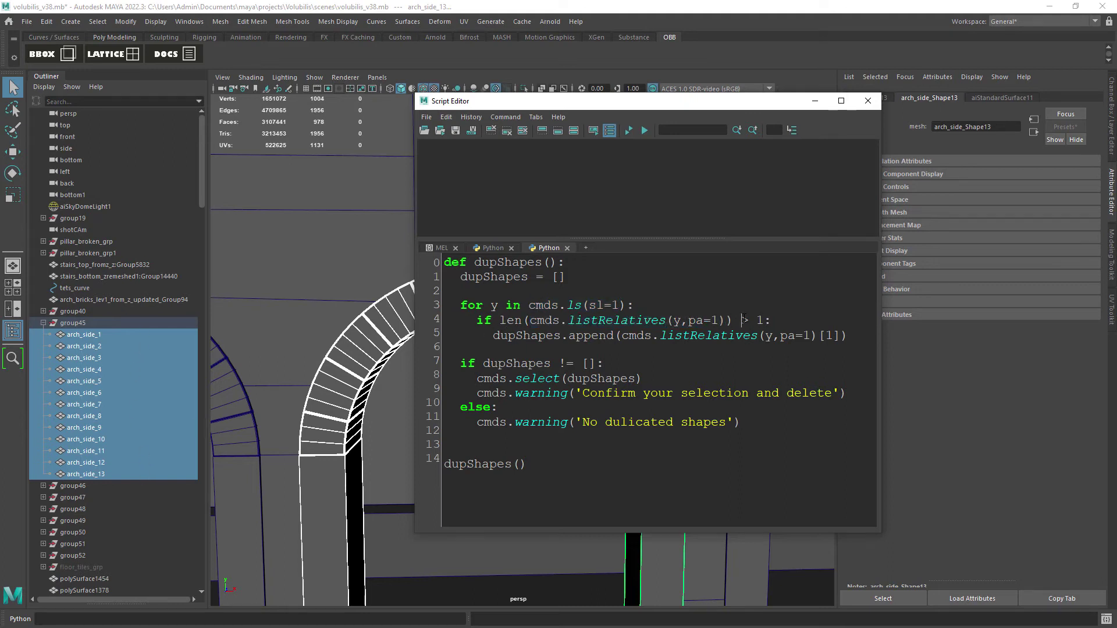
click(117, 336)
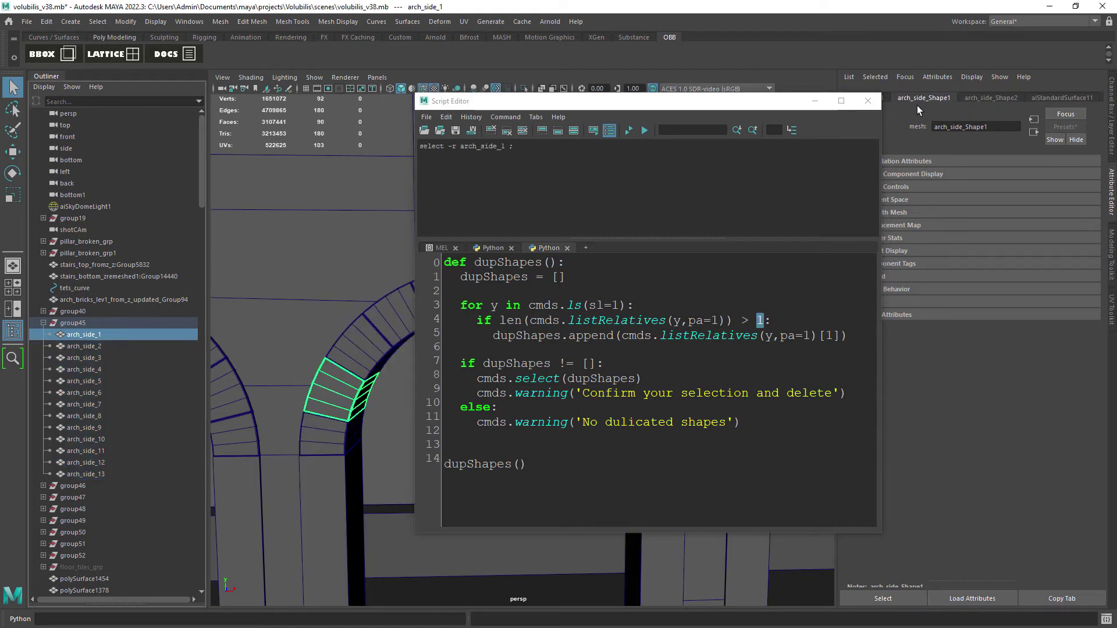
drag(577, 338, 840, 336)
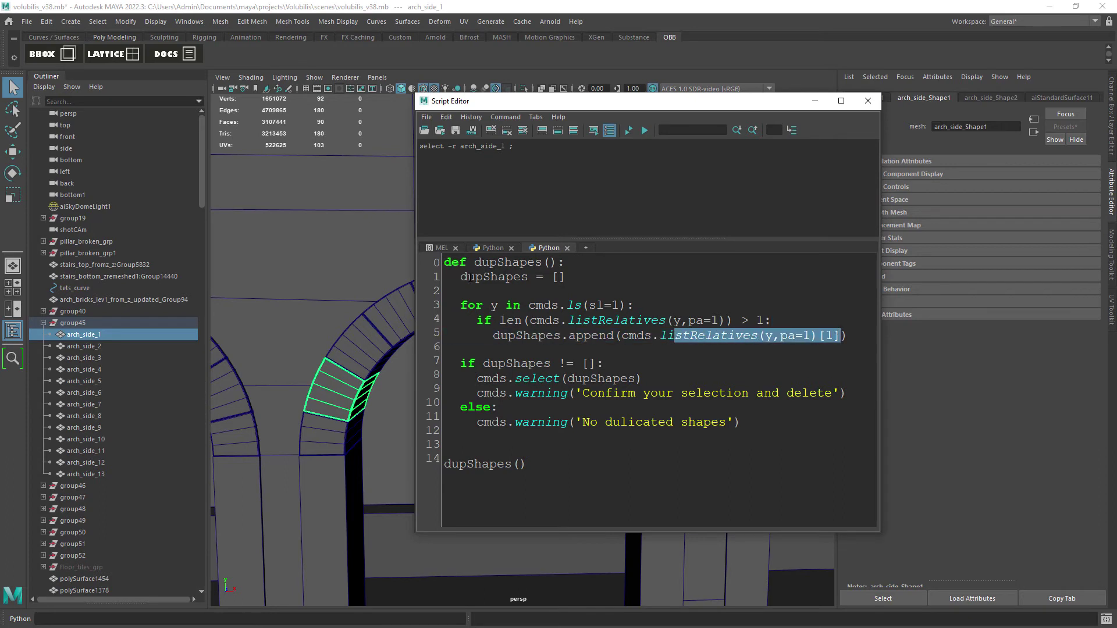
- Review how dupShapes stores the duplicate shapes, selects them, issues its two warnings and is finally called
drag(468, 277, 567, 277)
double_click(528, 336)
double_click(591, 335)
double_click(494, 277)
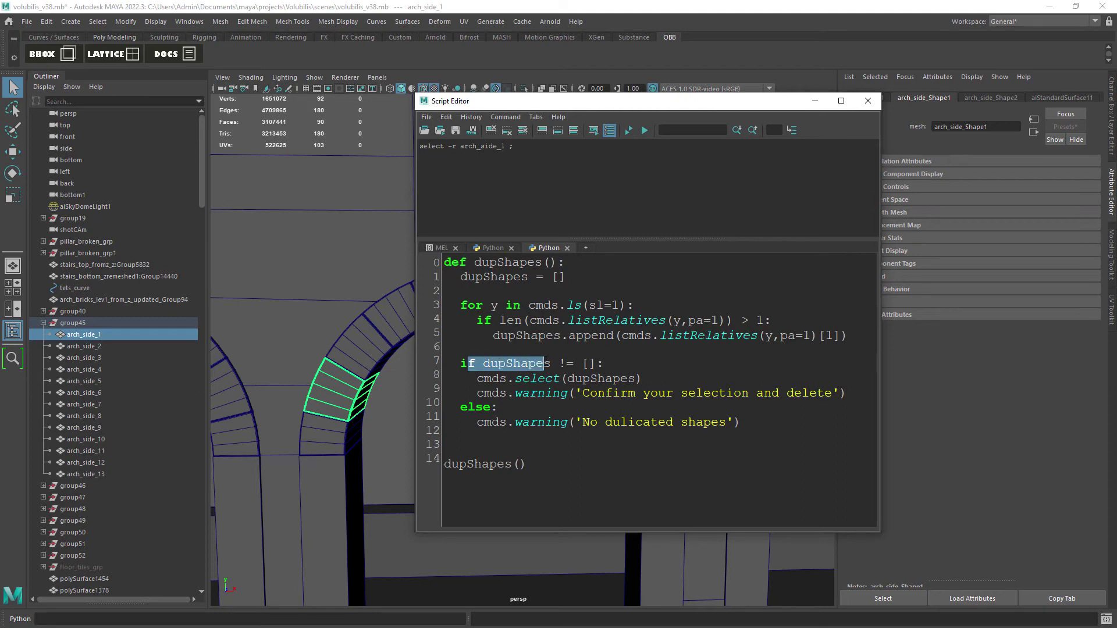
double_click(535, 379)
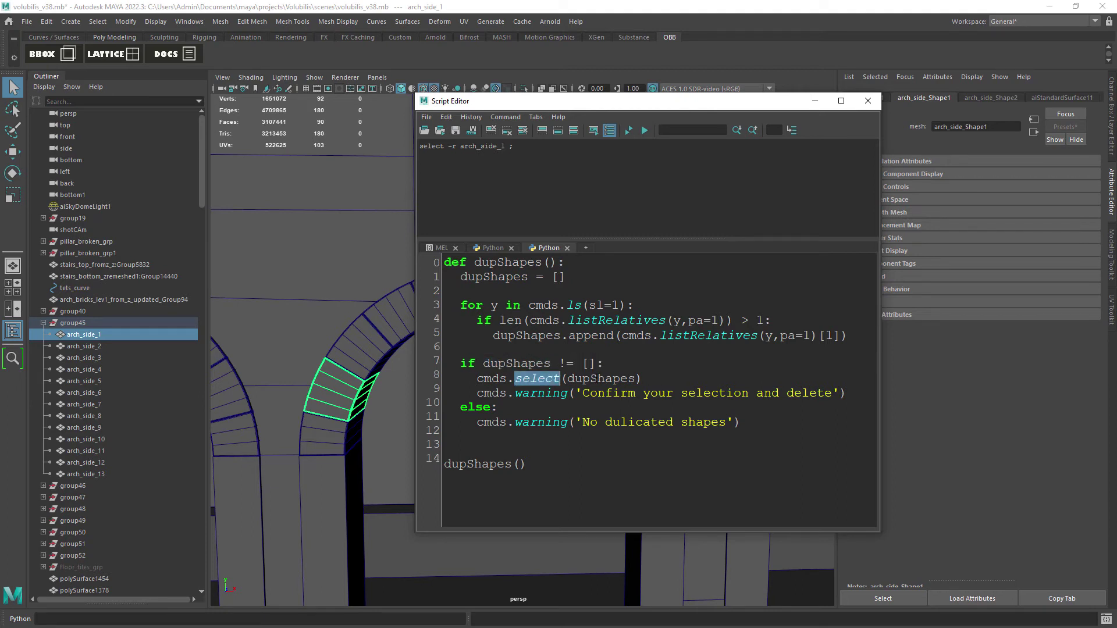
double_click(592, 379)
drag(583, 393, 827, 394)
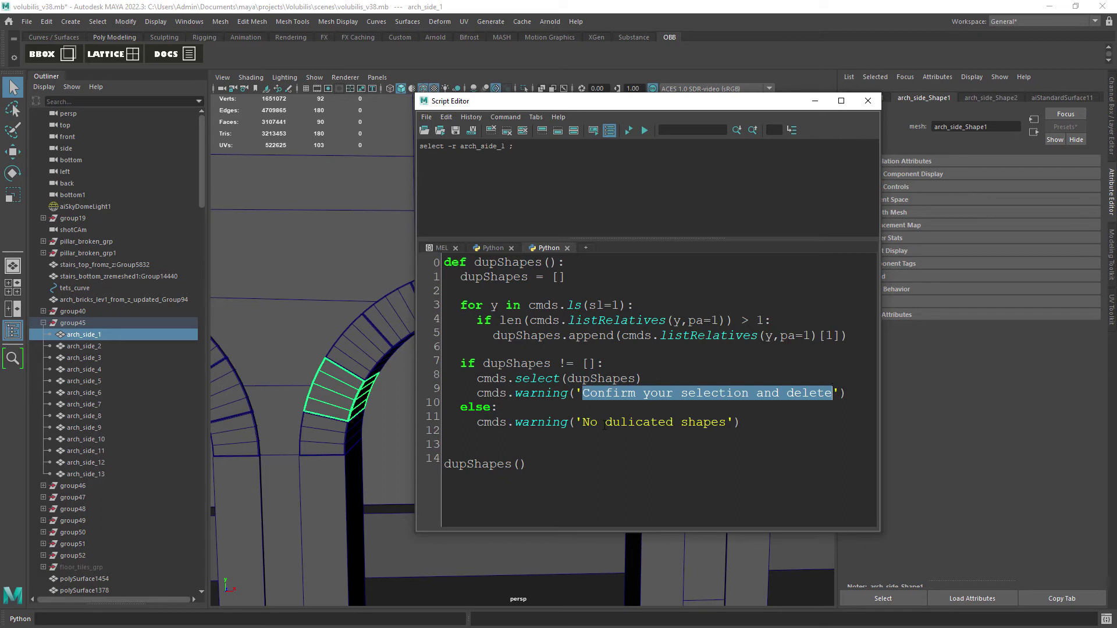
drag(582, 422, 726, 422)
click(533, 464)
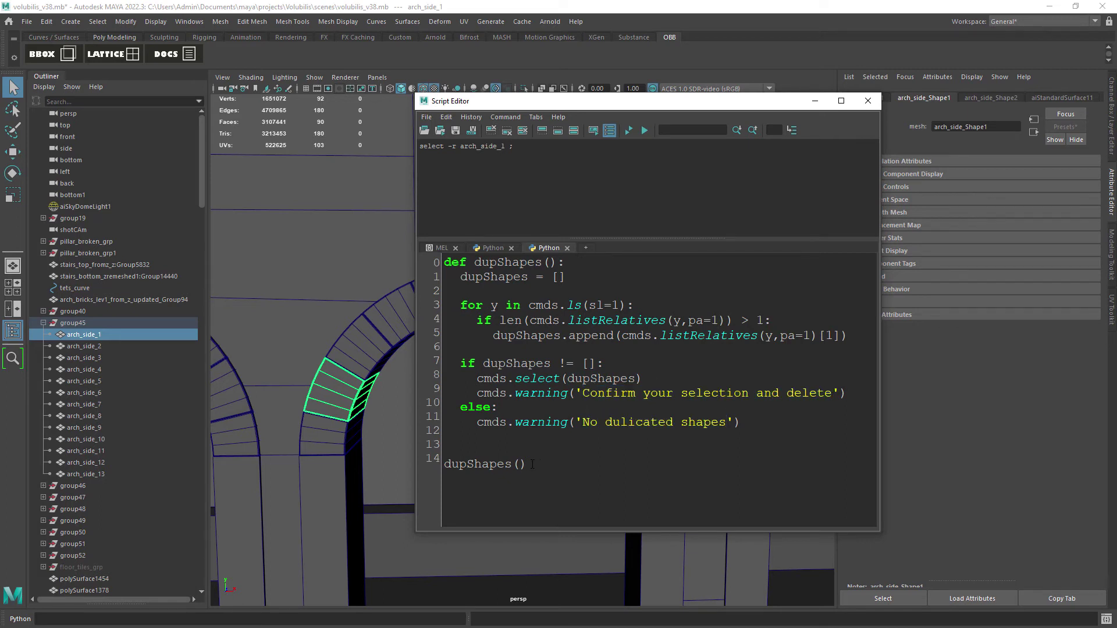
- Run the dupShapes script on bricks arch_side_1 through arch_side_13 and delete the duplicate shapes it selects
drag(640, 101, 803, 139)
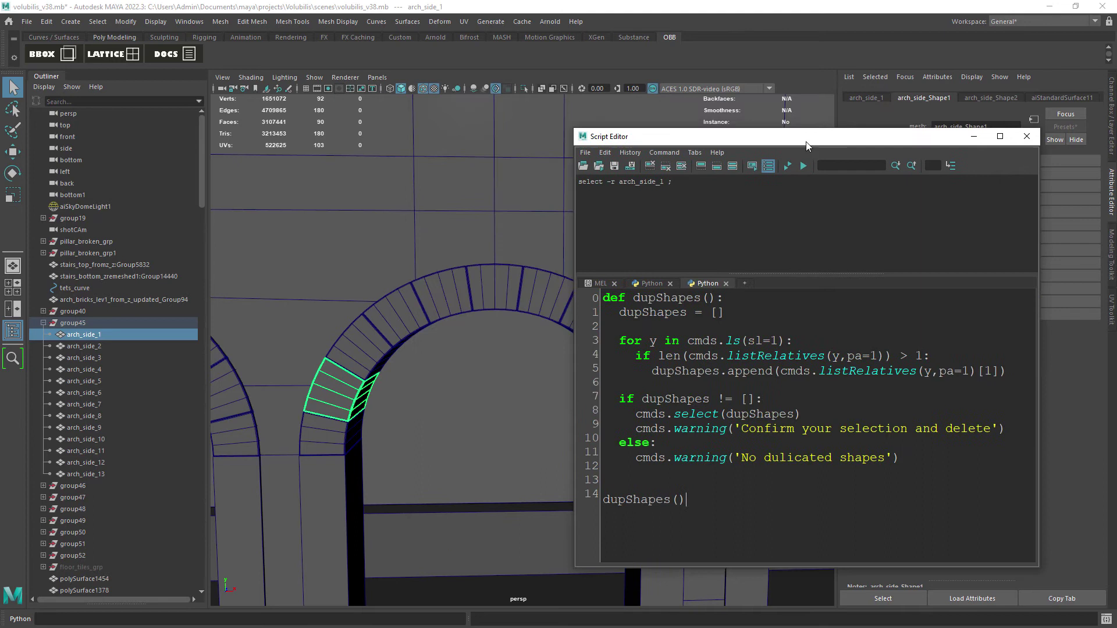
click(130, 335)
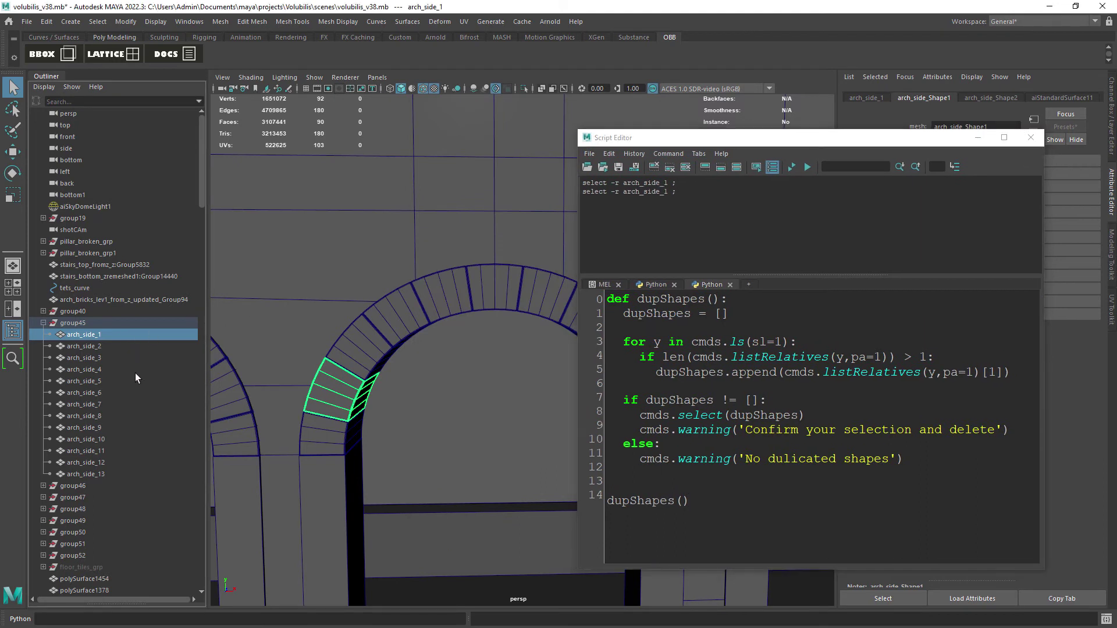
shift+click(111, 474)
click(807, 167)
drag(813, 145, 738, 151)
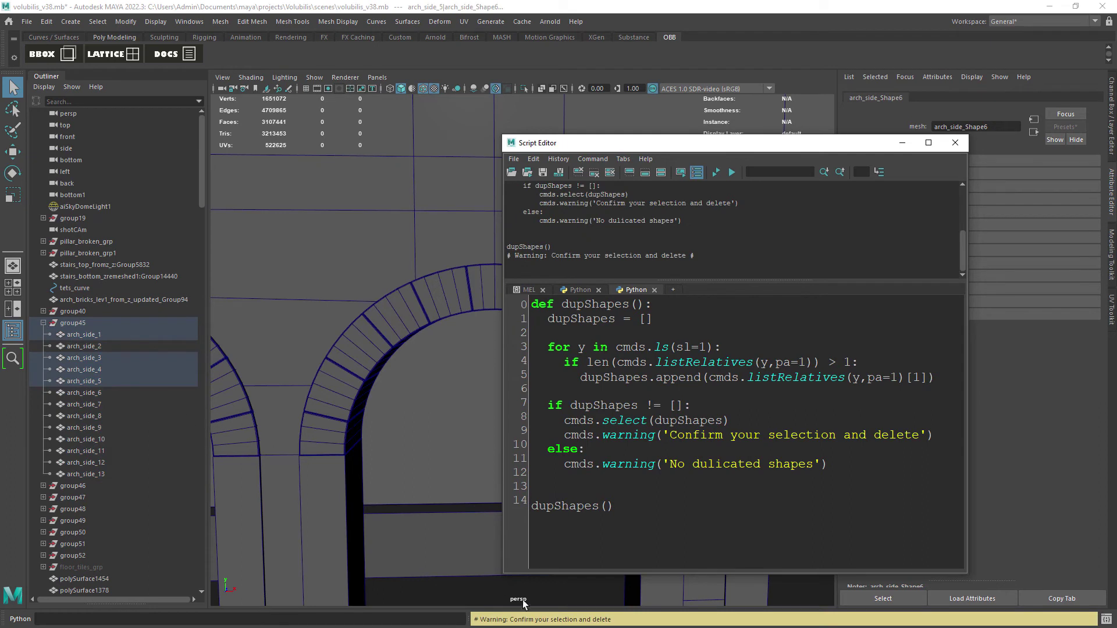
key(Delete)
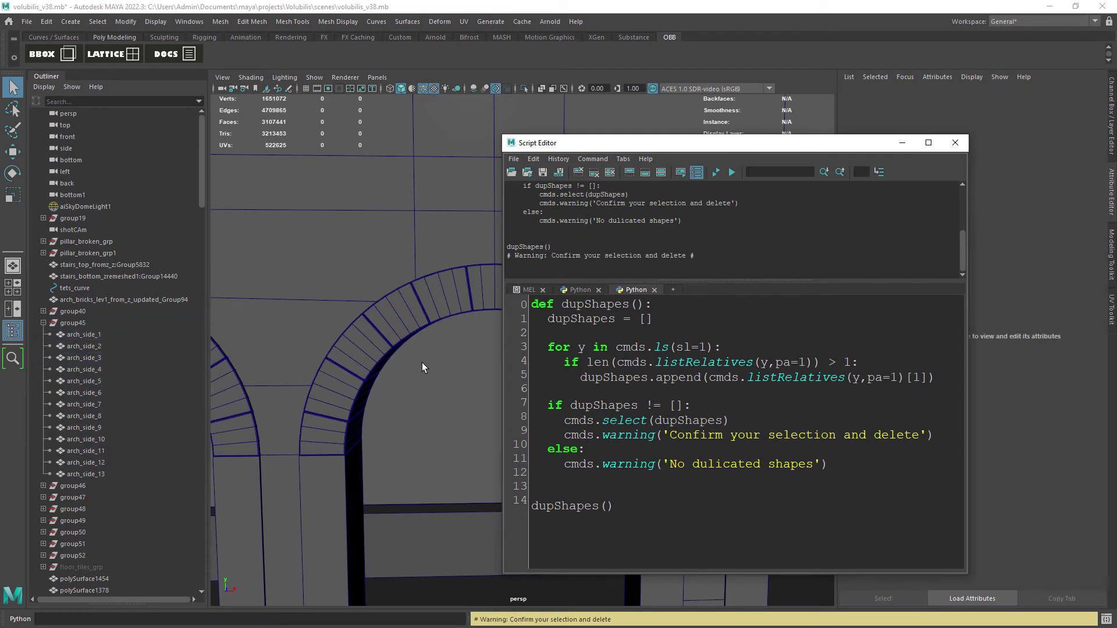
- Check the arch bricks one by one for leftover duplicate shape nodes, and close the Script Editor
click(92, 337)
click(95, 347)
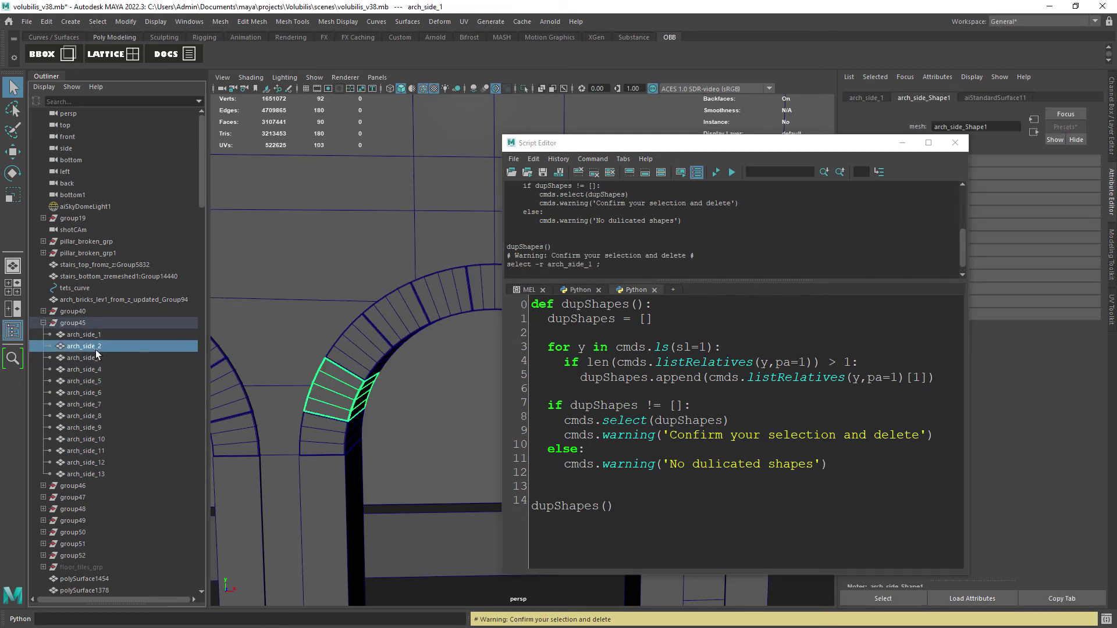
click(119, 358)
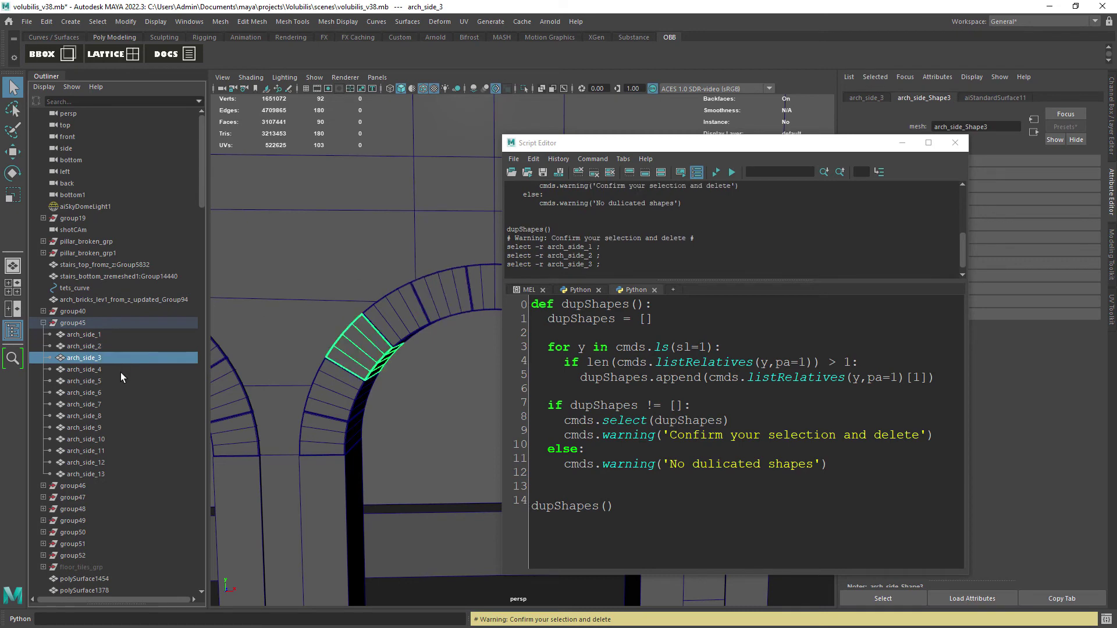
click(120, 370)
click(118, 392)
click(117, 404)
click(115, 428)
click(113, 337)
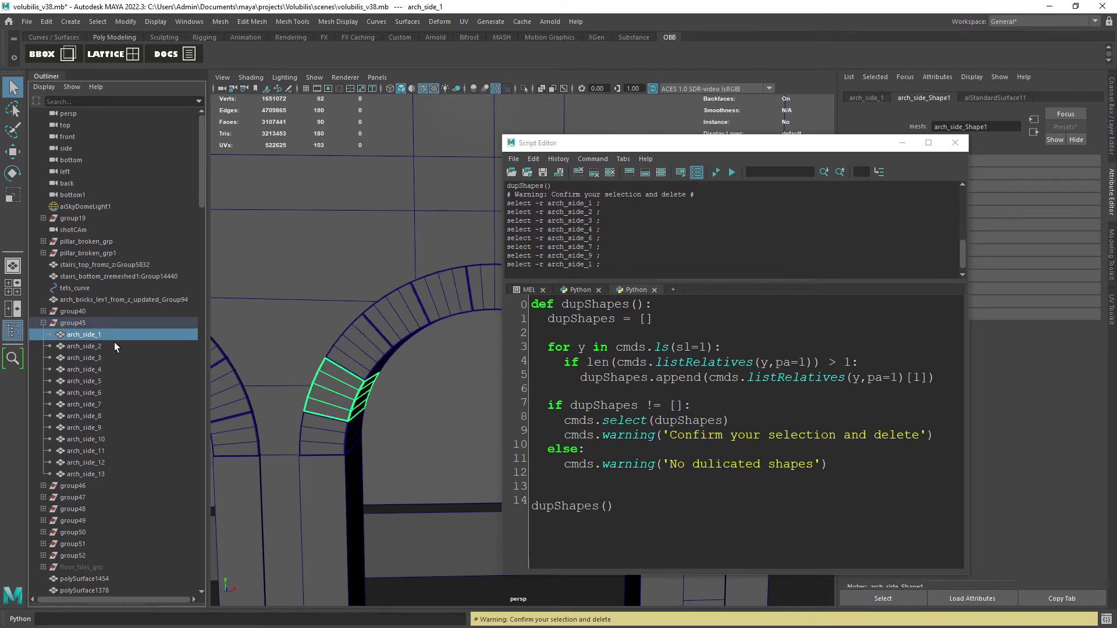
click(955, 144)
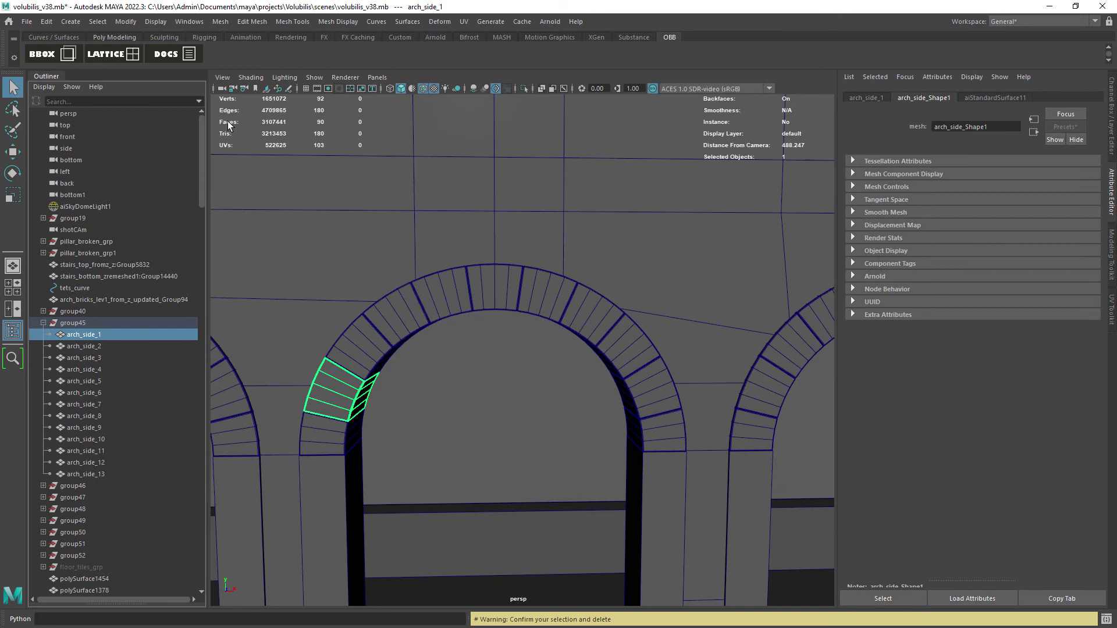
- Wrap each of the bricks arch_side_1 through arch_side_5 in its own OBB lattice
click(113, 54)
click(104, 347)
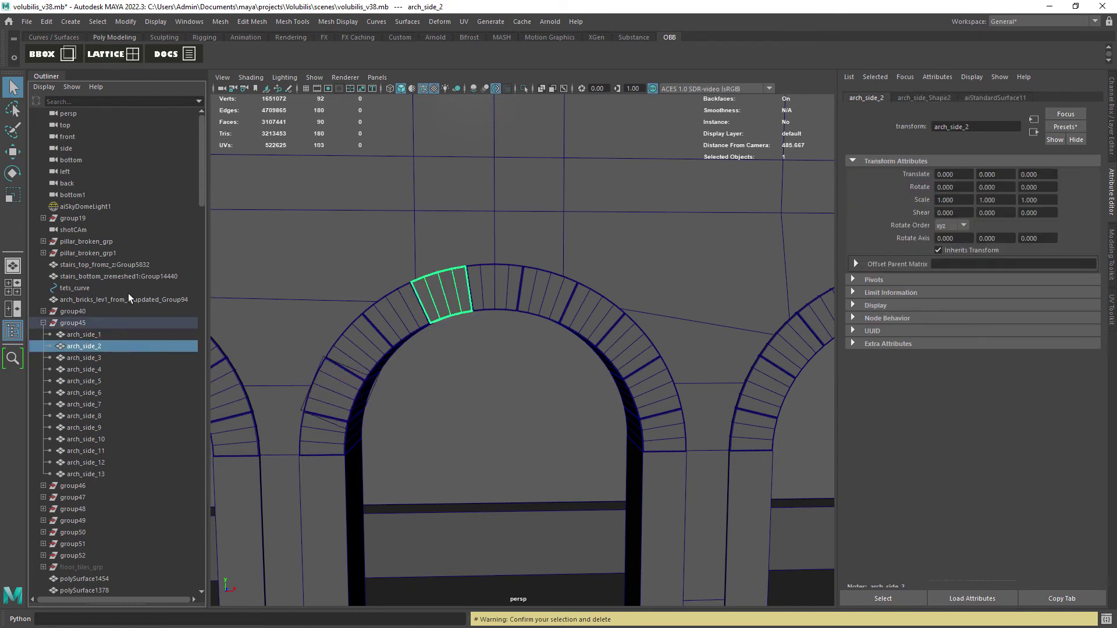
click(114, 54)
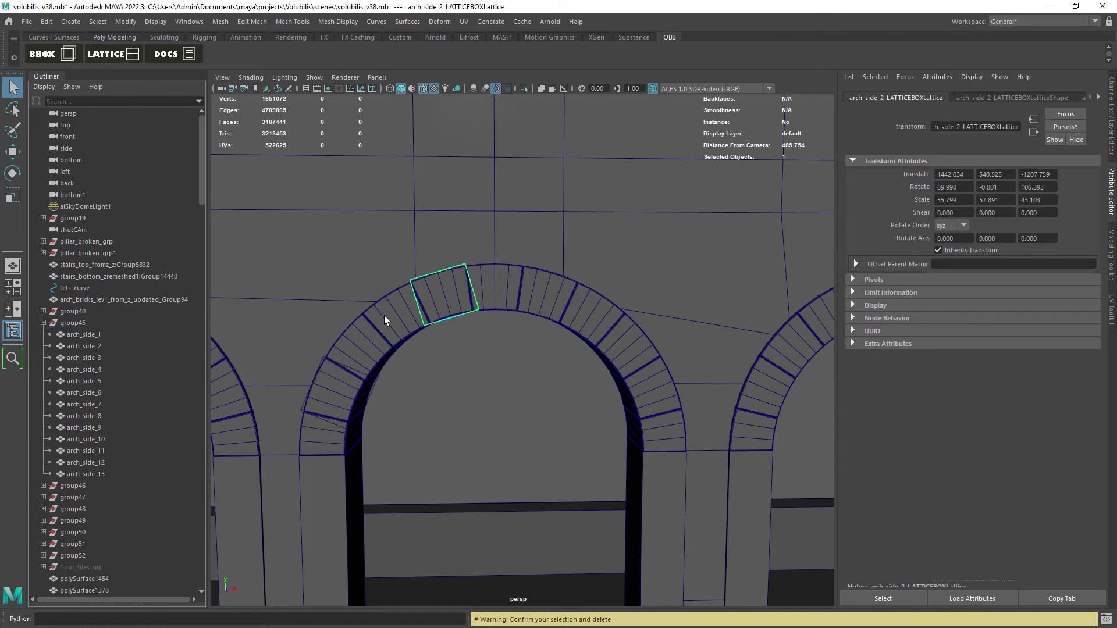
click(402, 412)
double_click(88, 370)
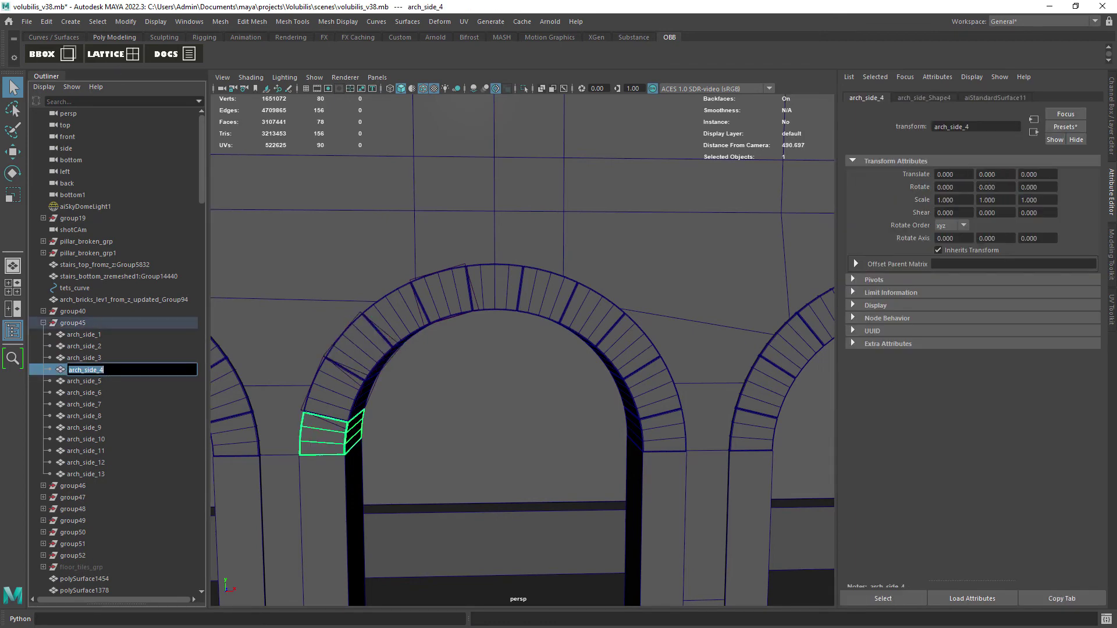
click(114, 54)
click(104, 382)
click(114, 54)
click(430, 403)
- Try an OBB lattice on the pillar block arch_side_6, and undo the scaling made there
click(107, 395)
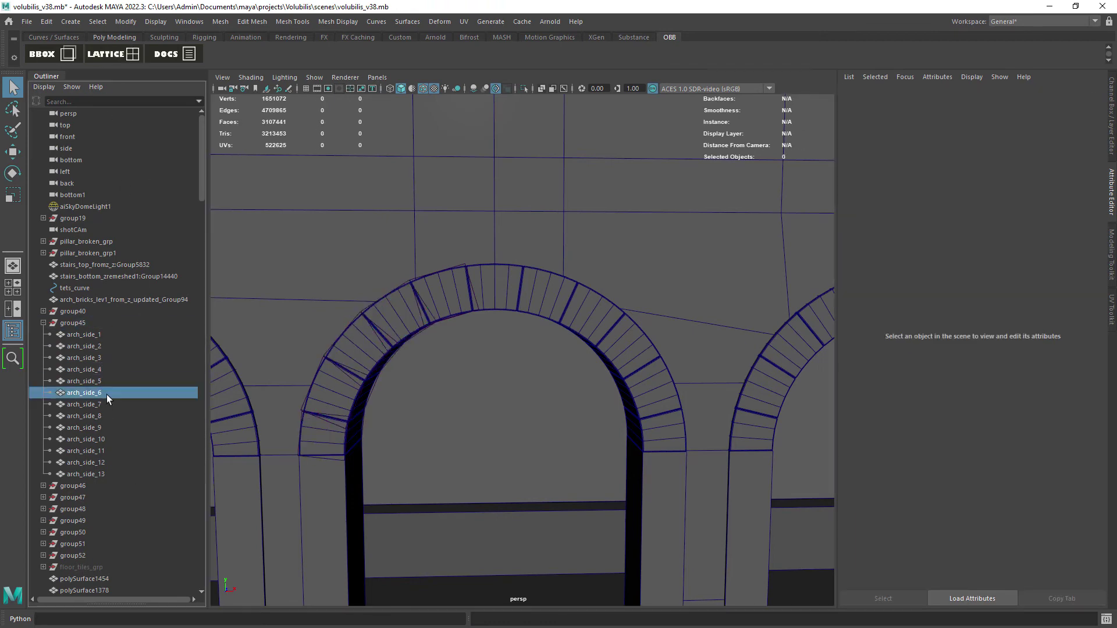
click(114, 54)
click(452, 398)
click(110, 416)
click(108, 392)
right_drag(412, 297, 465, 280)
alt+middle_drag(384, 460, 372, 308)
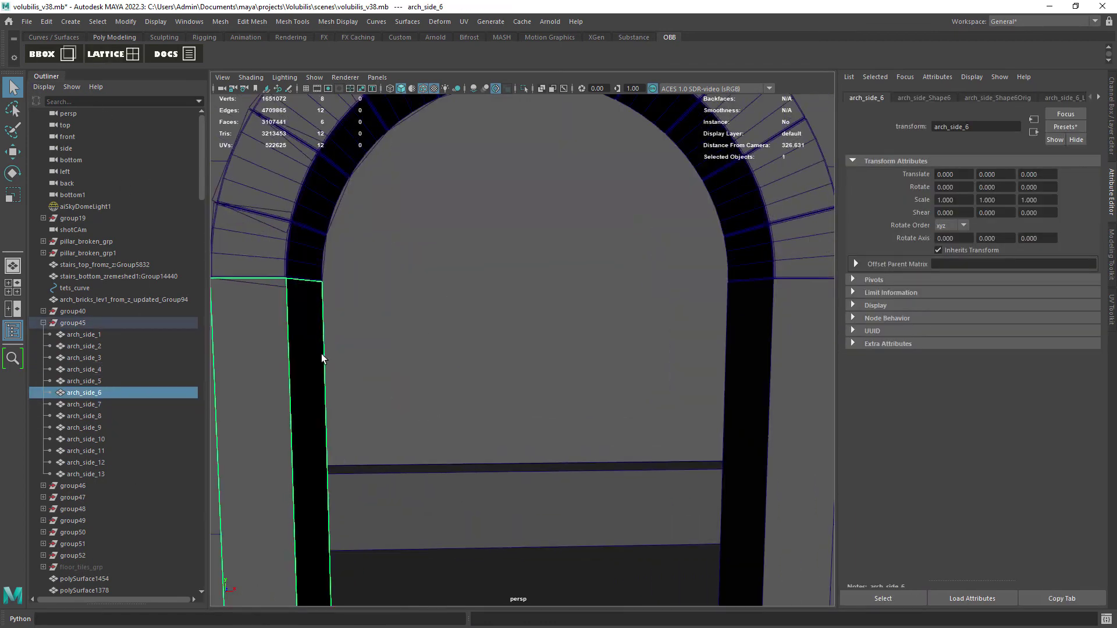
click(321, 353)
right_drag(438, 330, 436, 300)
scroll(431, 315, down, 4)
drag(381, 316, 369, 316)
key(ctrl+z)
- Wrap each of the remaining bricks arch_side_7 through arch_side_12 in its own OBB lattice
click(110, 405)
click(114, 54)
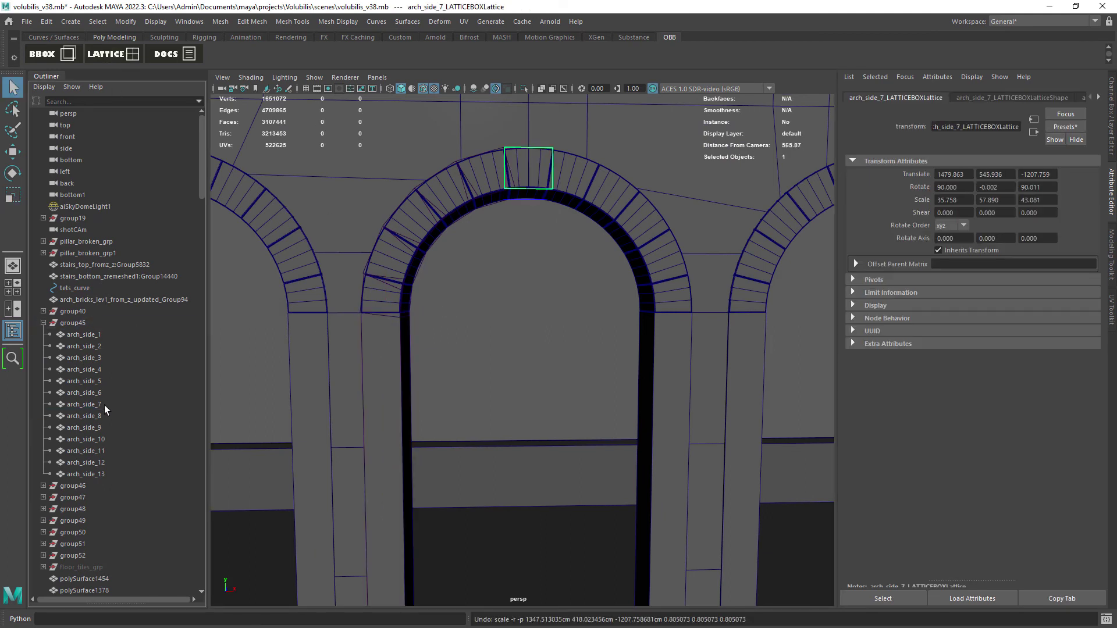
click(105, 417)
click(114, 54)
click(105, 428)
click(105, 439)
click(105, 451)
click(105, 463)
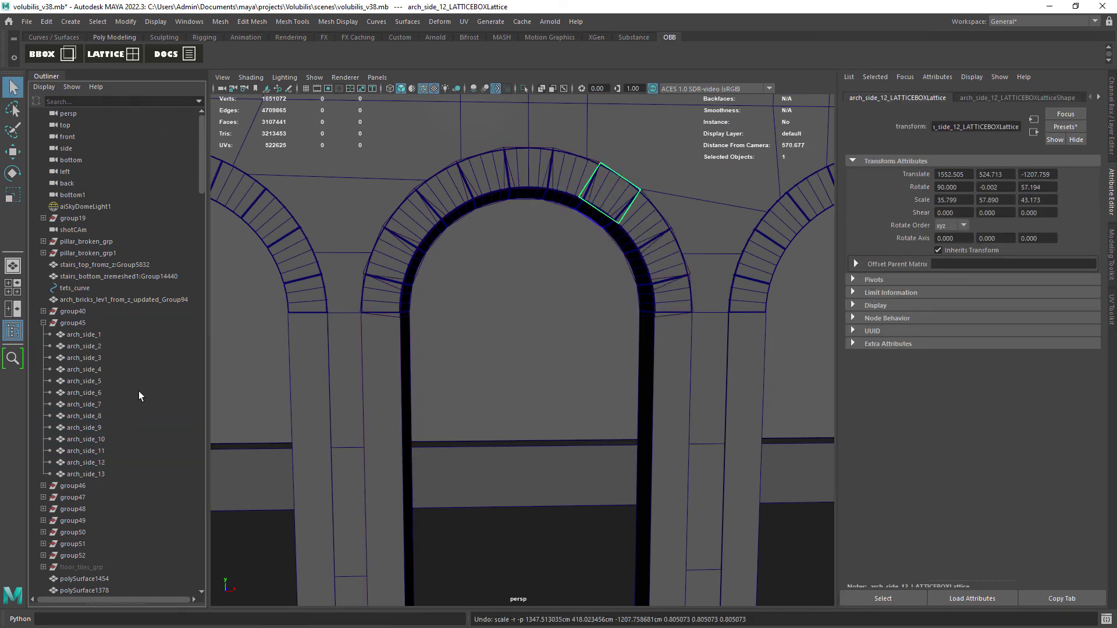
click(104, 474)
click(368, 340)
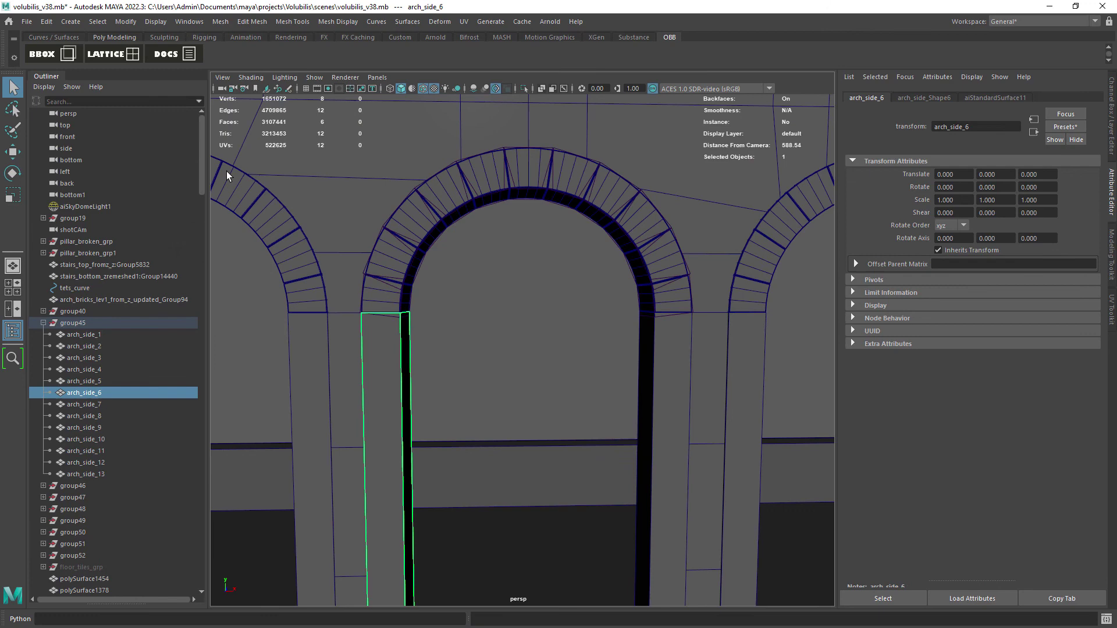
- Enlarge the keystone arch_side_7 slightly by scaling all of its lattice points
click(524, 192)
alt+middle_drag(524, 194, 468, 241)
scroll(467, 241, up, 3)
right_drag(451, 242, 430, 204)
drag(376, 152, 605, 312)
key(r)
alt+drag(466, 291, 541, 268)
drag(504, 223, 521, 230)
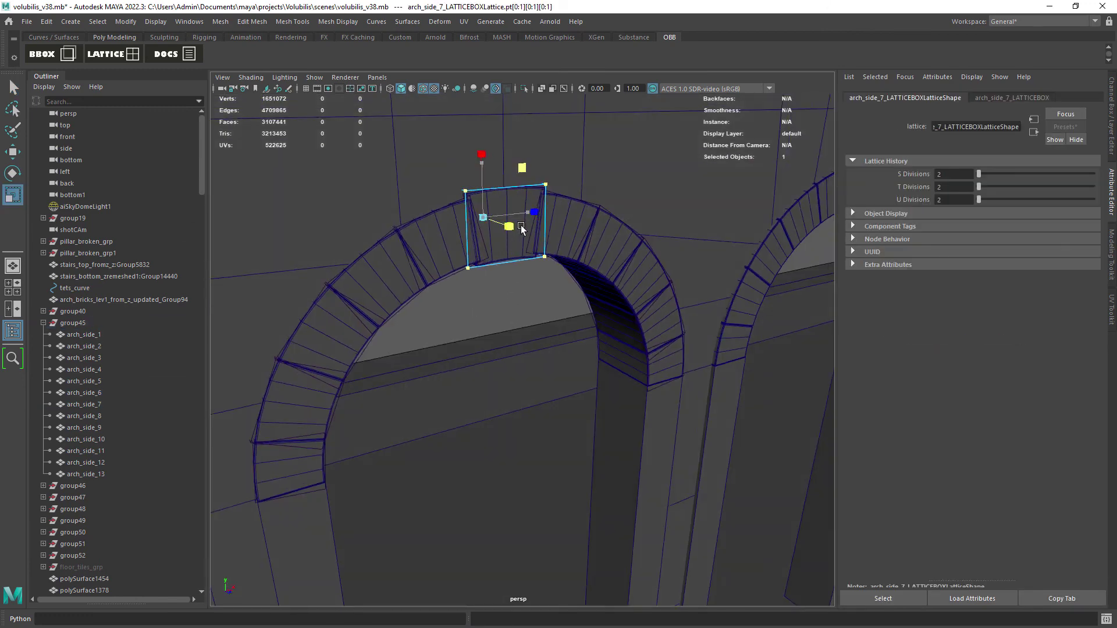
- Reshape brick arch_side_2 beside the keystone by moving the lattice points at its ends slightly along the arch
alt+drag(524, 274, 417, 262)
click(417, 260)
scroll(430, 232, up, 2)
alt+drag(444, 204, 414, 210)
alt+drag(414, 201, 446, 175)
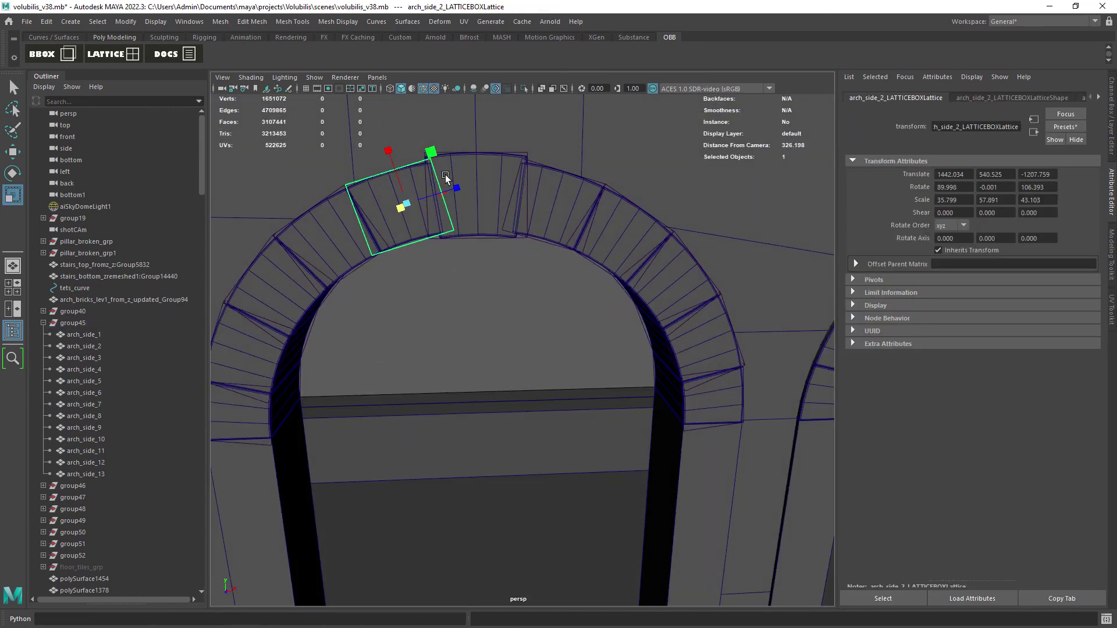
right_drag(445, 174, 427, 143)
drag(403, 136, 500, 268)
key(w)
drag(502, 180, 498, 182)
alt+drag(308, 175, 413, 277)
drag(423, 201, 423, 201)
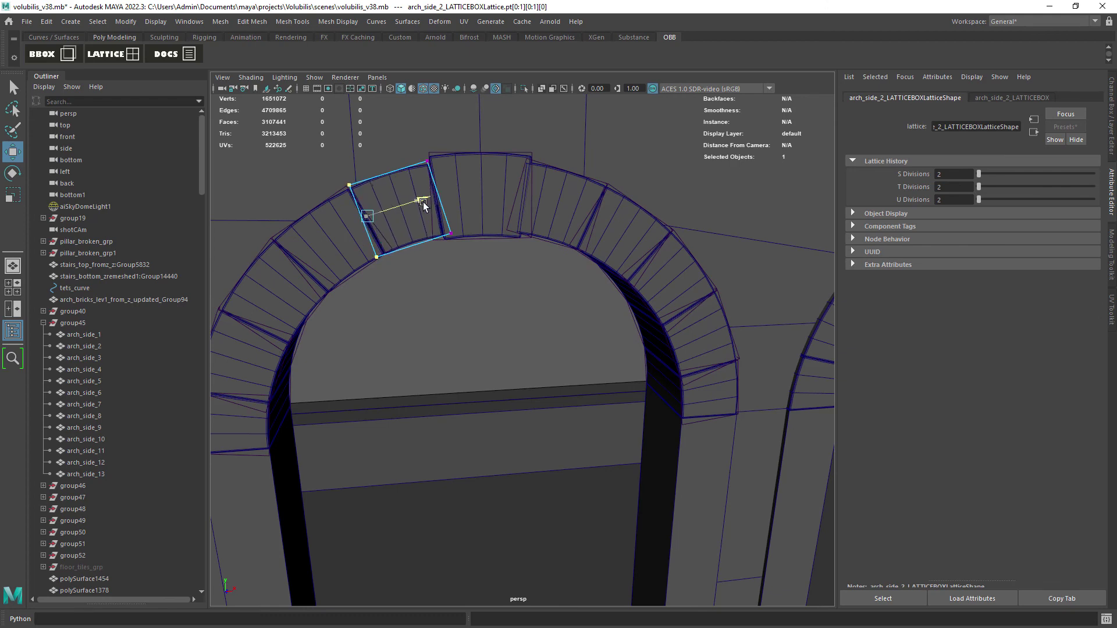
- Shift brick arch_side_3 slightly along the arch by moving all of its lattice points
click(335, 239)
alt+drag(335, 239, 355, 224)
right_drag(349, 224, 329, 195)
click(285, 247)
alt+drag(410, 201, 386, 295)
click(386, 295)
scroll(373, 262, down, 3)
right_drag(331, 227, 309, 192)
drag(310, 192, 416, 332)
drag(386, 220, 382, 228)
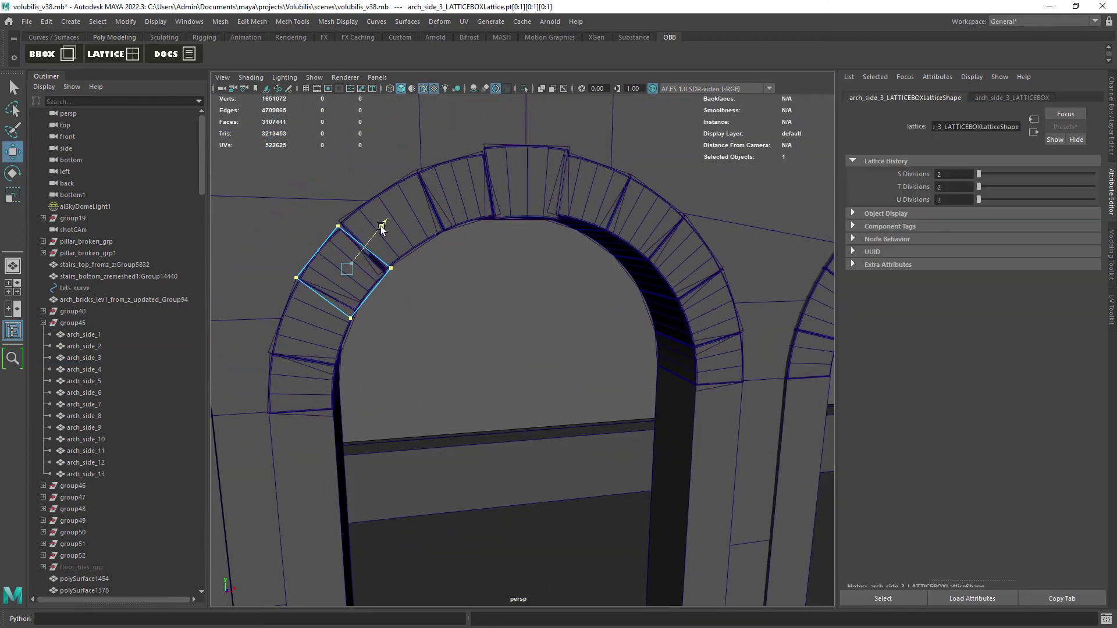
- Delete the construction history of arch_side_1 through arch_side_13 to bake the lattice deformations
scroll(384, 256, up, 3)
alt+middle_drag(382, 256, 468, 284)
scroll(469, 286, down, 5)
click(84, 334)
shift+click(85, 475)
click(47, 21)
mouse_move(76, 160)
click(201, 160)
click(494, 320)
alt+drag(506, 320, 471, 329)
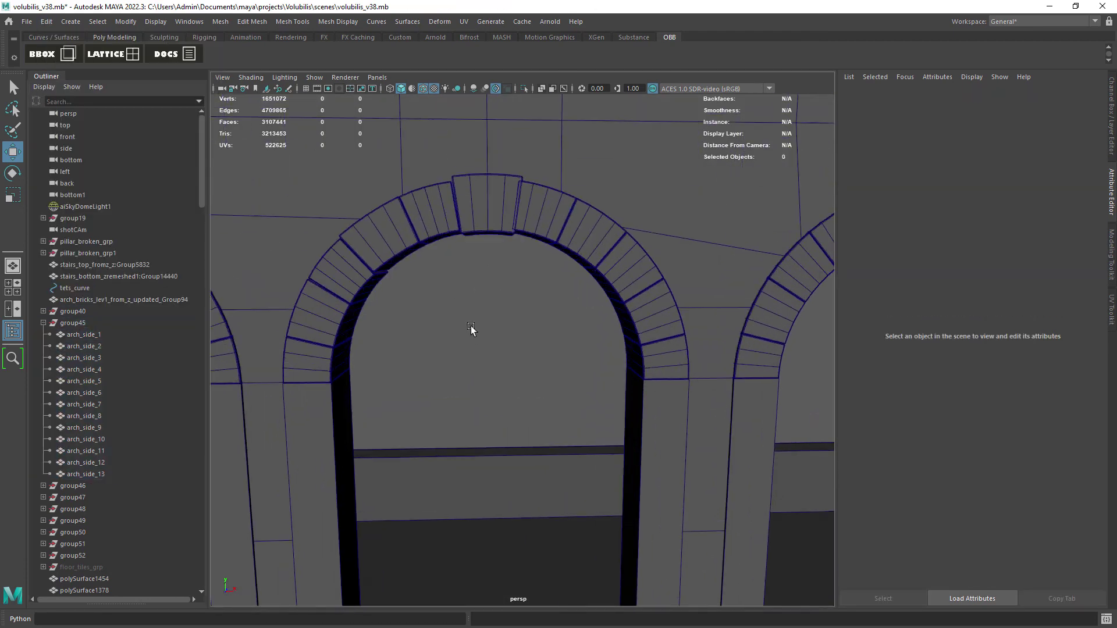
- Inspect the deformed arch bricks from several angles without wireframe on shaded, and restore the wireframe display
click(425, 91)
alt+drag(437, 279, 459, 304)
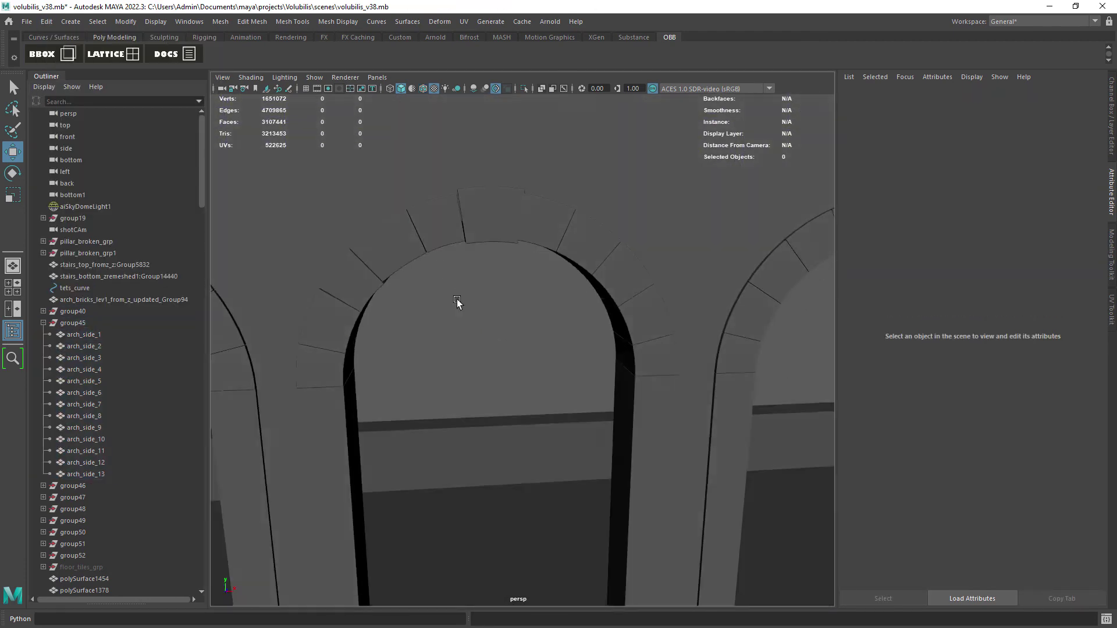
scroll(451, 315, up, 3)
mouse_move(449, 316)
alt+right_down()
mouse_move(487, 292)
mouse_move(465, 198)
alt+right_up()
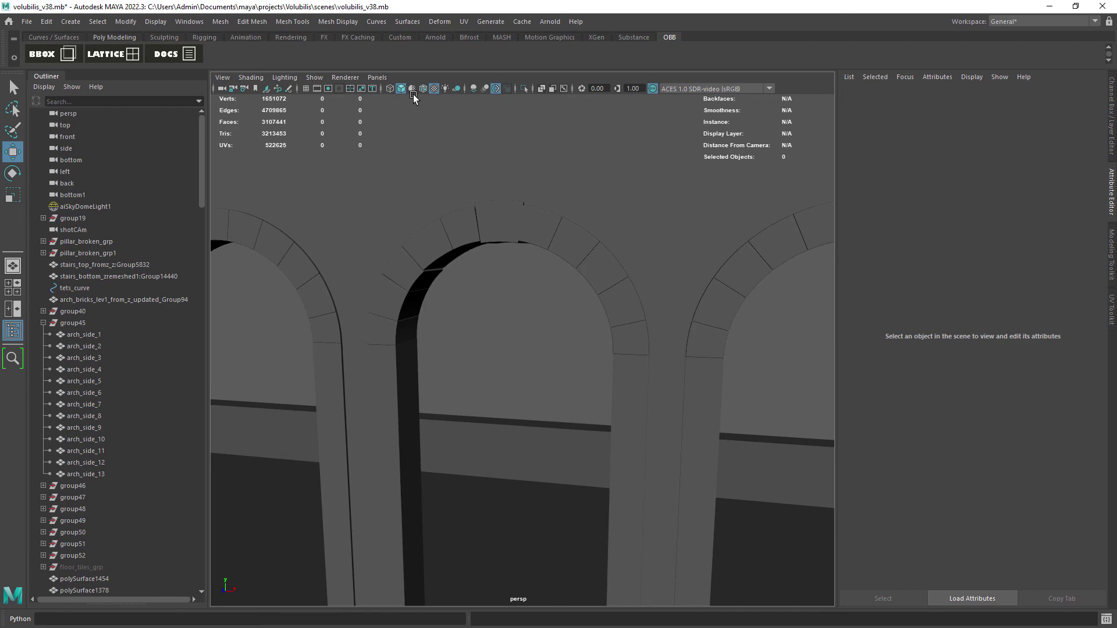
click(423, 89)
scroll(434, 223, down, 4)
alt+drag(434, 222, 540, 301)
scroll(467, 267, up, 5)
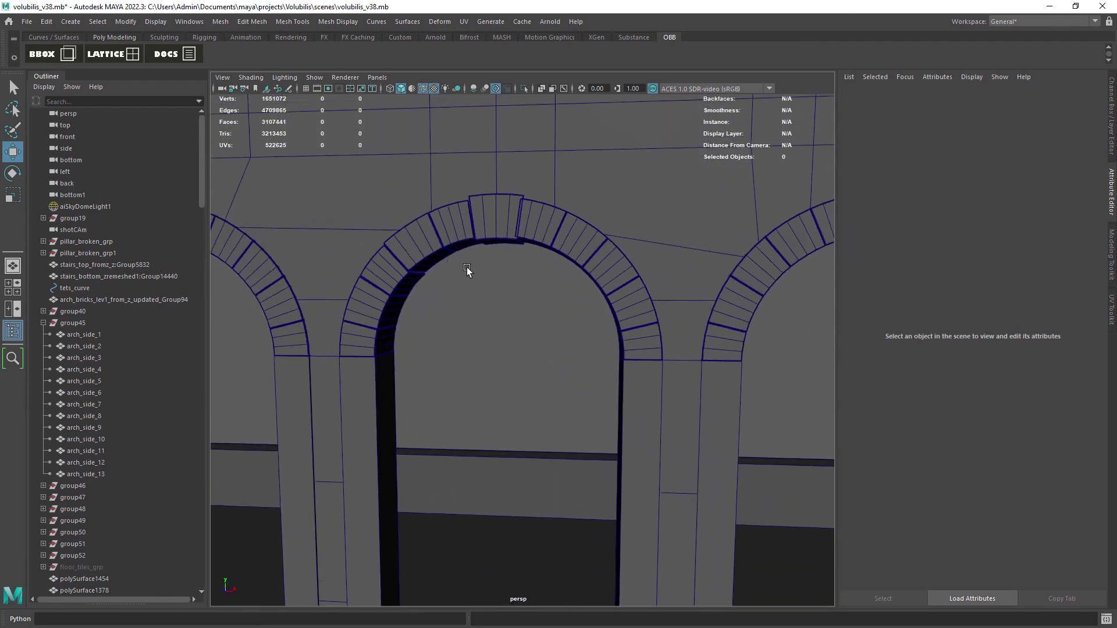